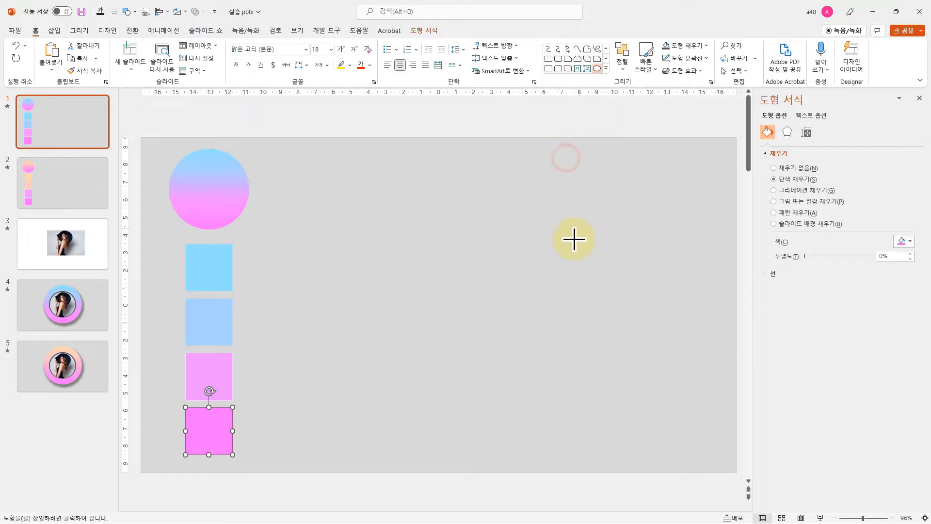
Draw a circle about 12.34 cm across in the empty area beside the color swatches and remove its outline
left_click_drag(391, 201, 569, 420)
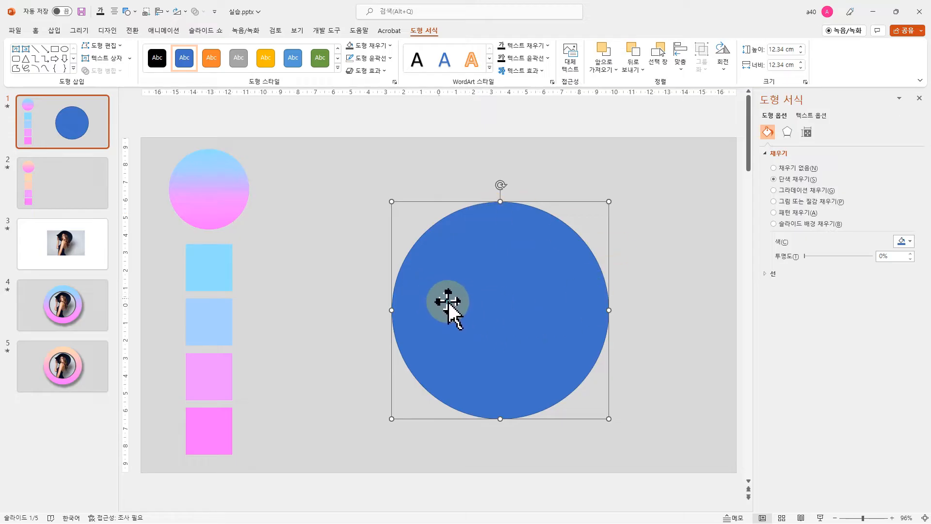
left_click(378, 59)
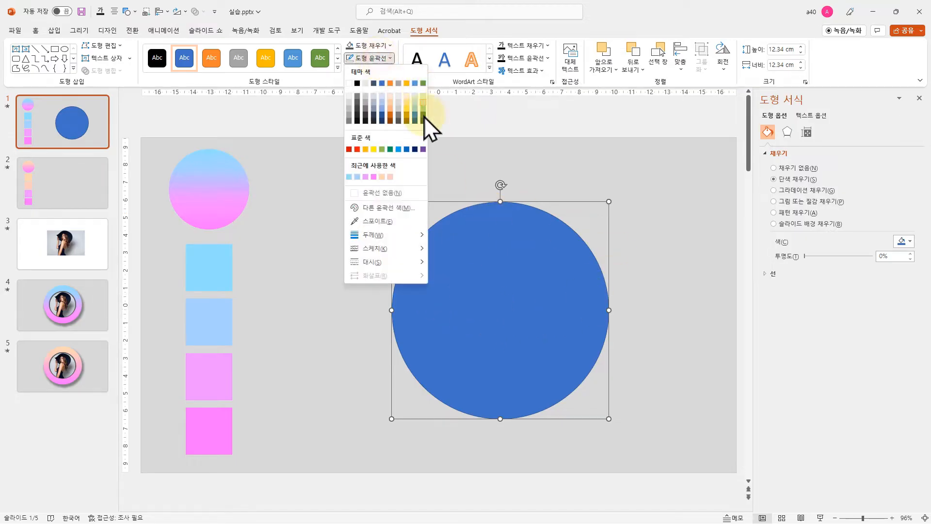
left_click(389, 193)
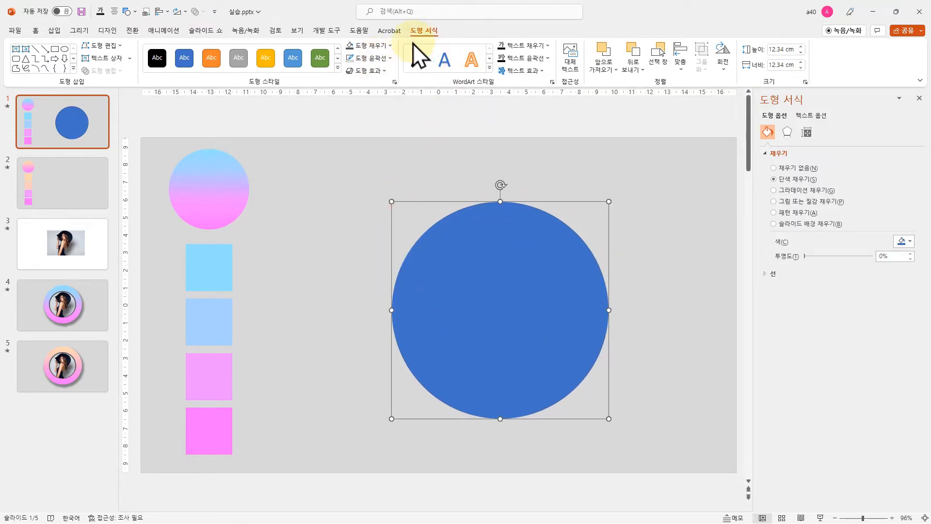
Fill the large circle with the dark-variation linear gradient running upward at 270°
left_click(380, 46)
mouse_move(390, 239)
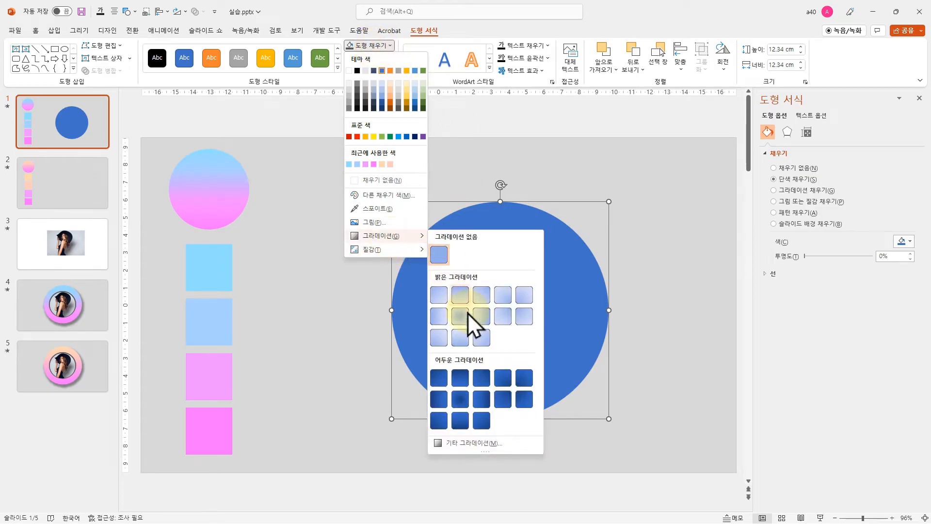
left_click(459, 419)
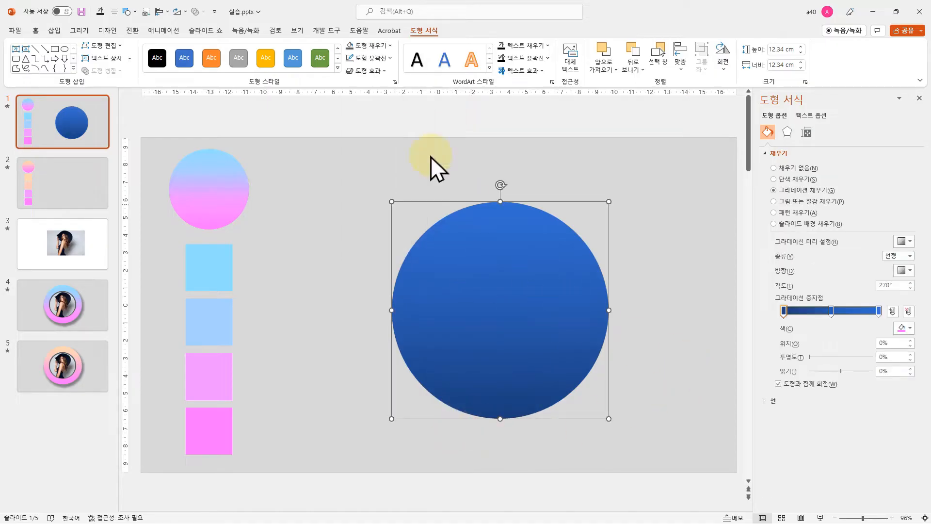
Bring up the detailed gradient settings, add a fourth gradient stop, and place the two middle stops at about 36% and 67%
left_click(374, 47)
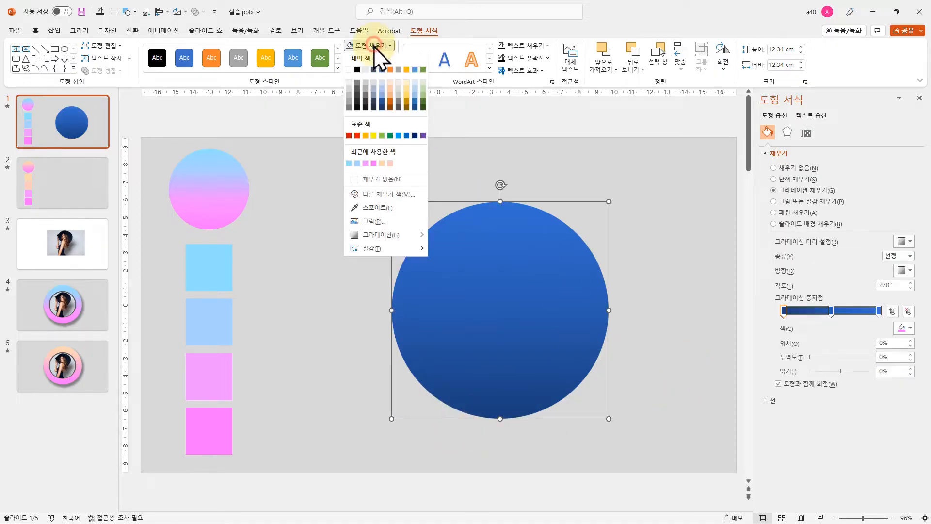
mouse_move(390, 235)
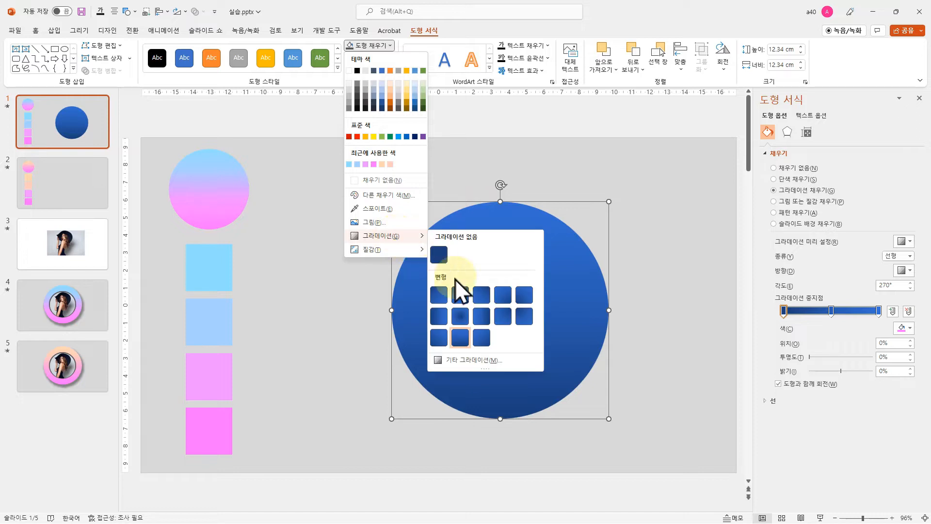
left_click(473, 360)
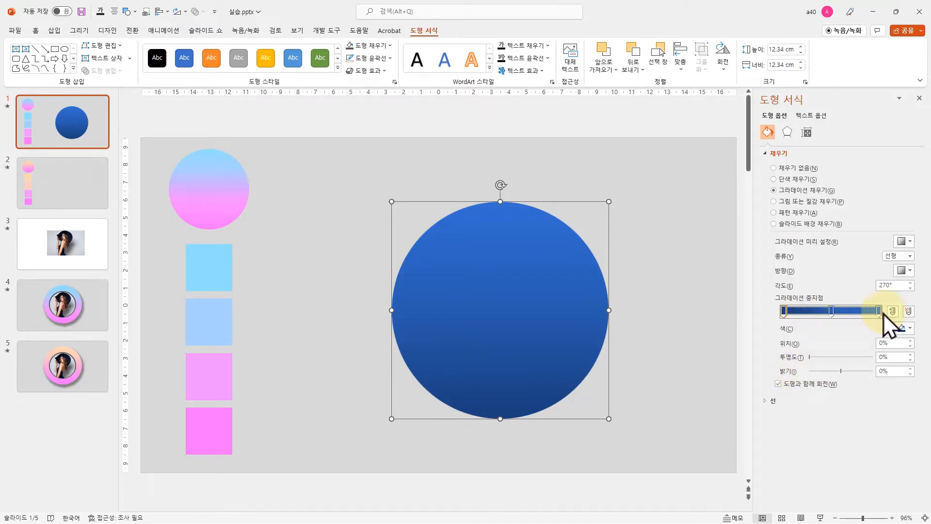
left_click(814, 309)
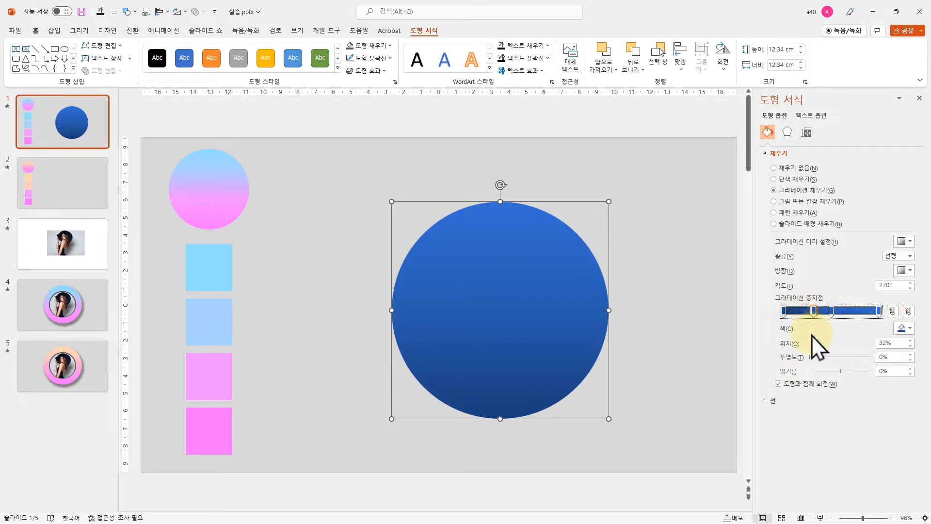
mouse_move(833, 312)
left_mouse_down()
mouse_move(839, 315)
mouse_move(818, 311)
left_mouse_up()
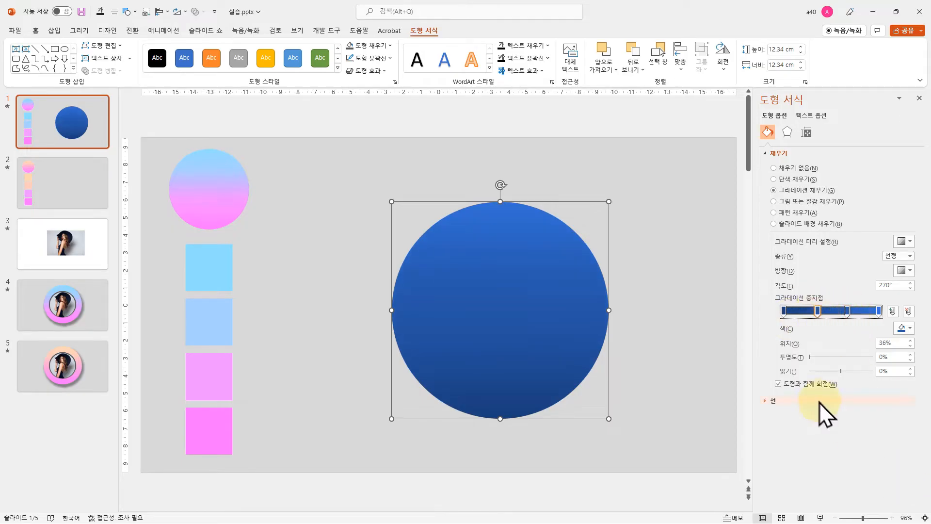
Sample the bottom pink square's color for the 0% gradient stop and the lighter pink square's for the 36% stop with the eyedropper
left_click(784, 311)
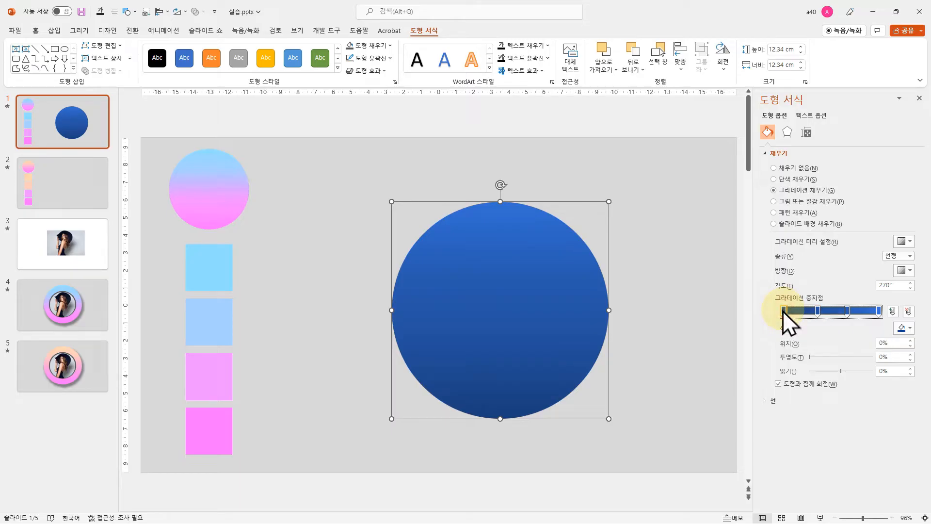
left_click(904, 328)
left_click(870, 472)
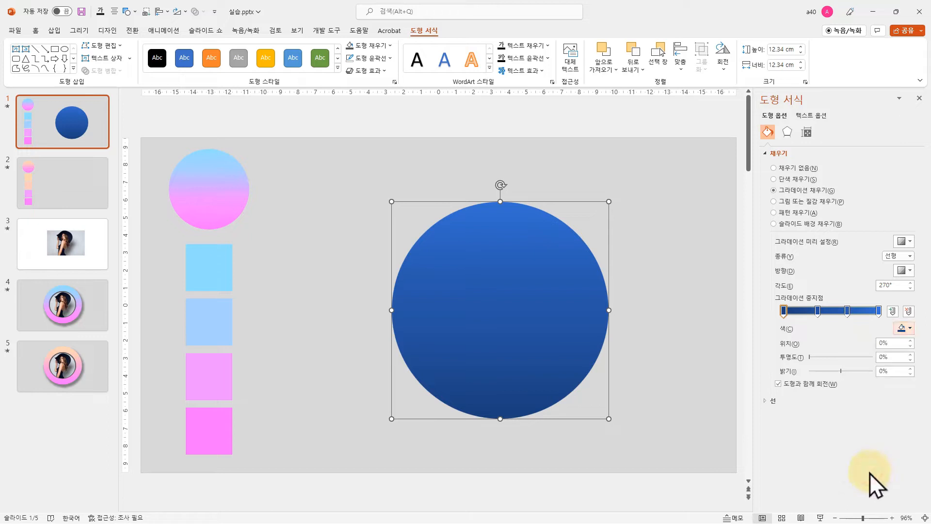
left_click(207, 430)
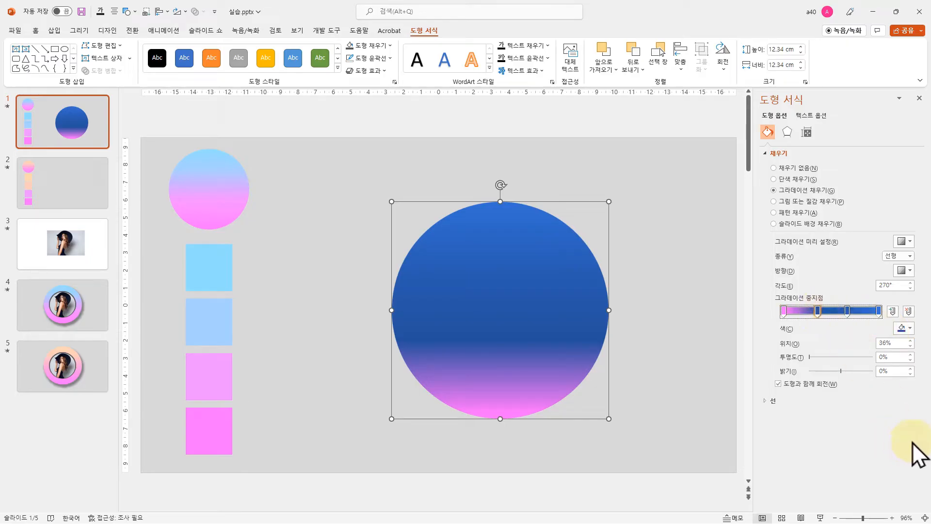
left_click(911, 325)
left_click(870, 473)
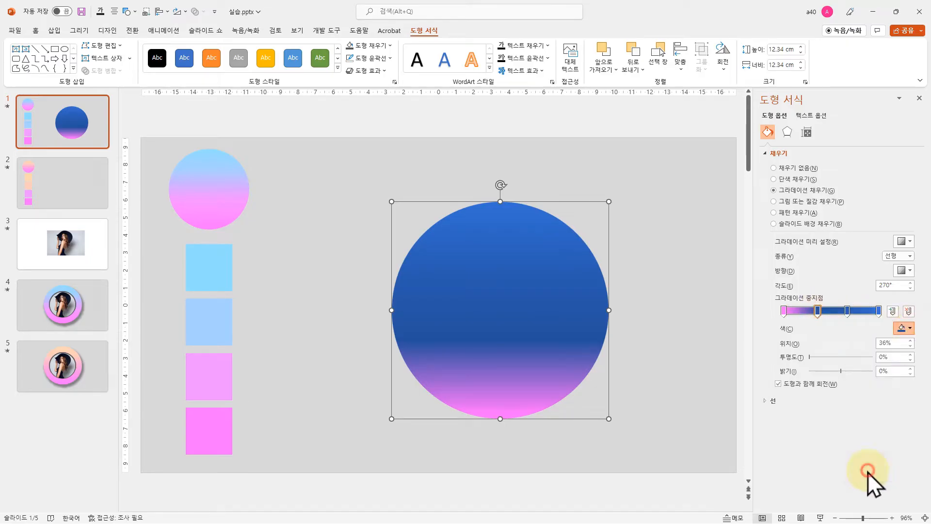
left_click(212, 377)
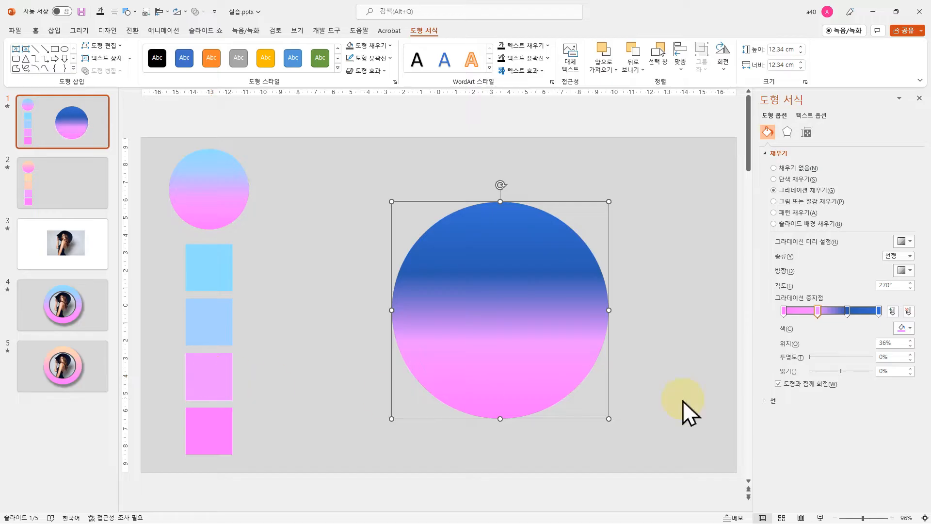
Sample the periwinkle-blue square's color for the 67% gradient stop and the sky-blue square's for the 100% stop with the eyedropper
left_click(848, 311)
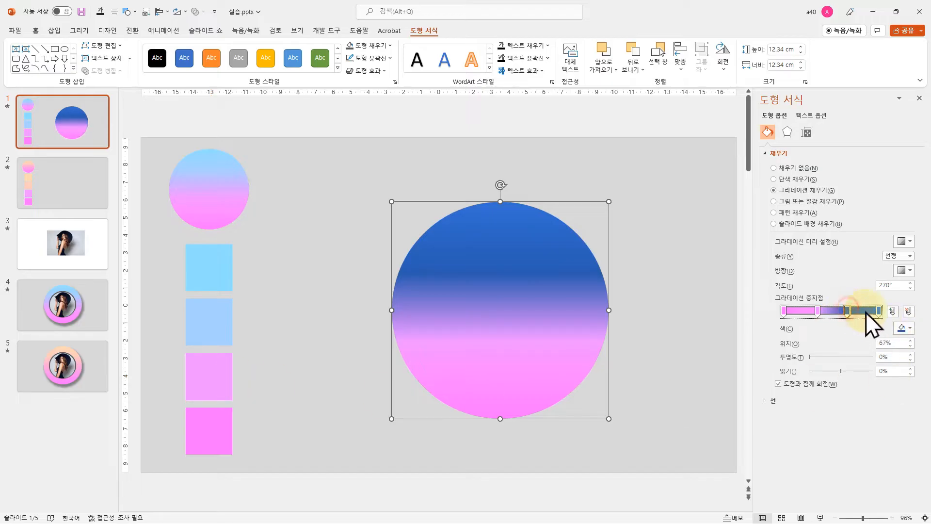
left_click(903, 328)
left_click(857, 473)
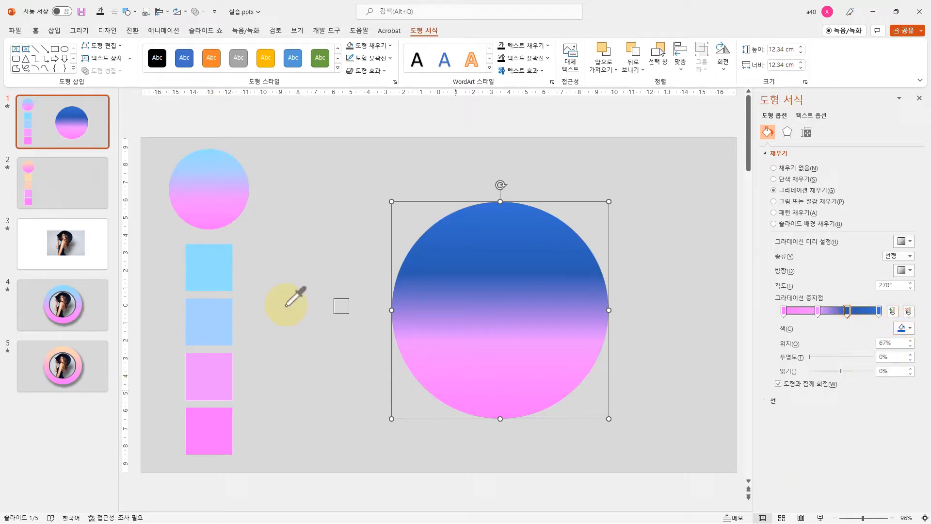
left_click(223, 318)
left_click(879, 310)
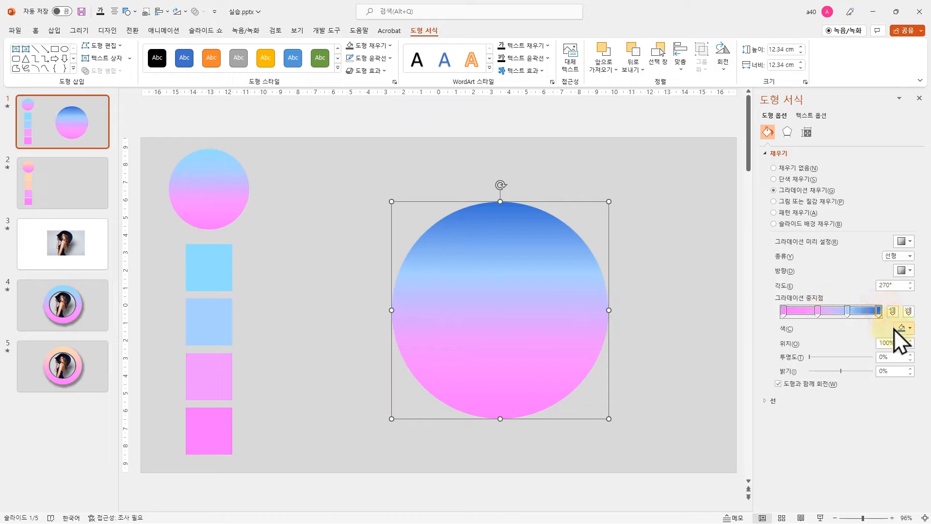
left_click(903, 328)
left_click(860, 473)
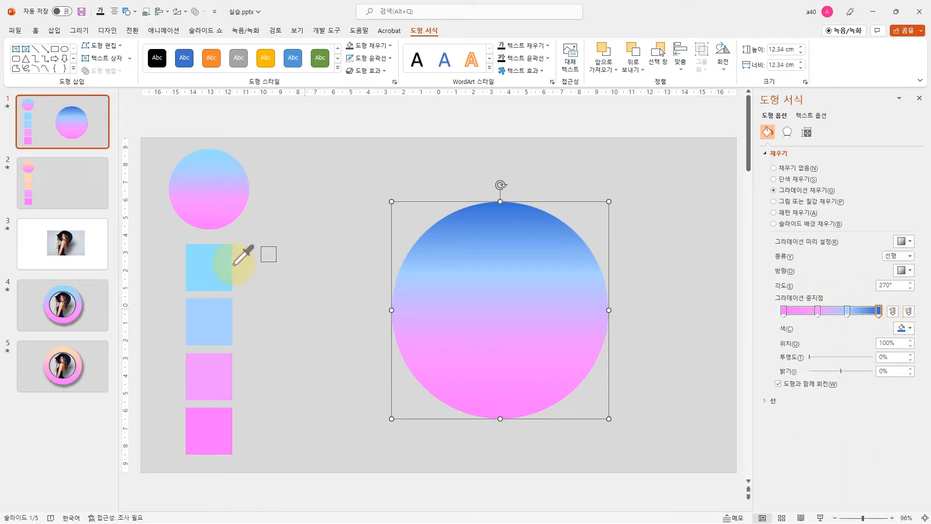
left_click(212, 264)
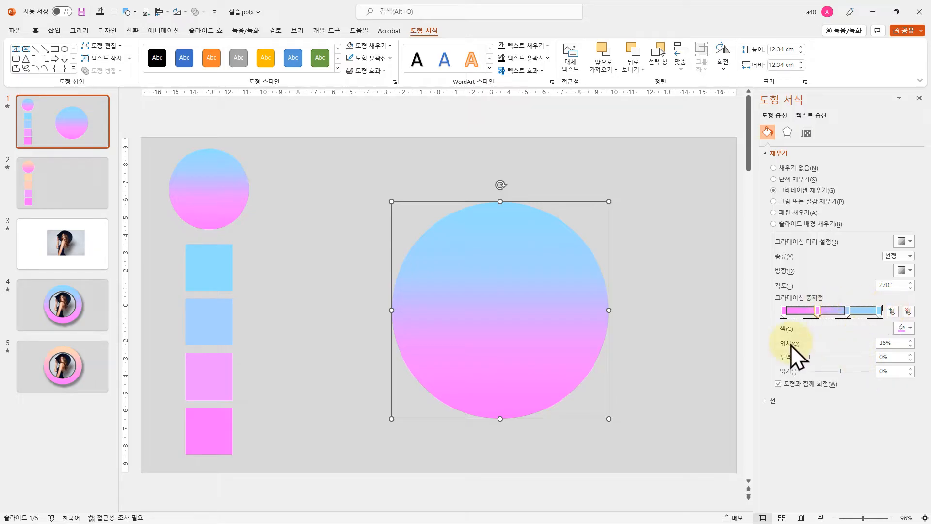
Set the second gradient stop's position to 40% and the third stop's to 75%, leaving the circle deselected
double_click(898, 342)
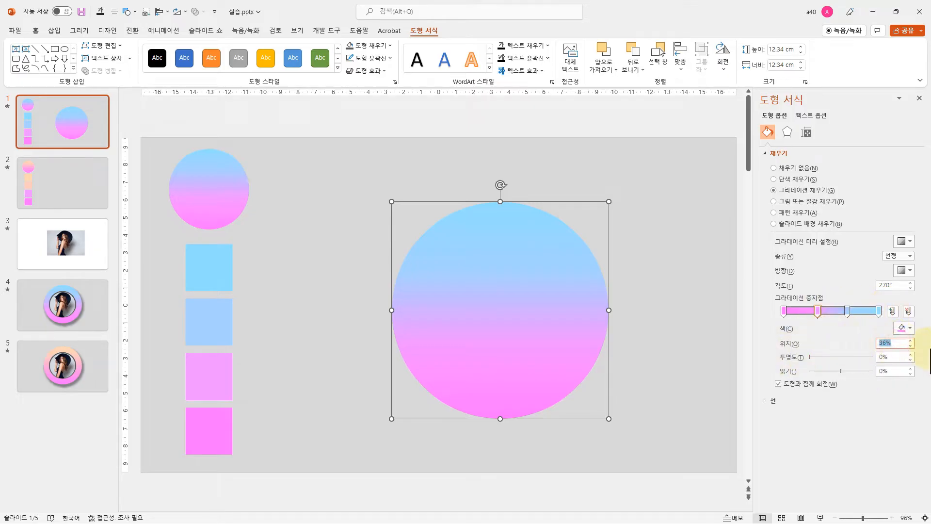
type("40")
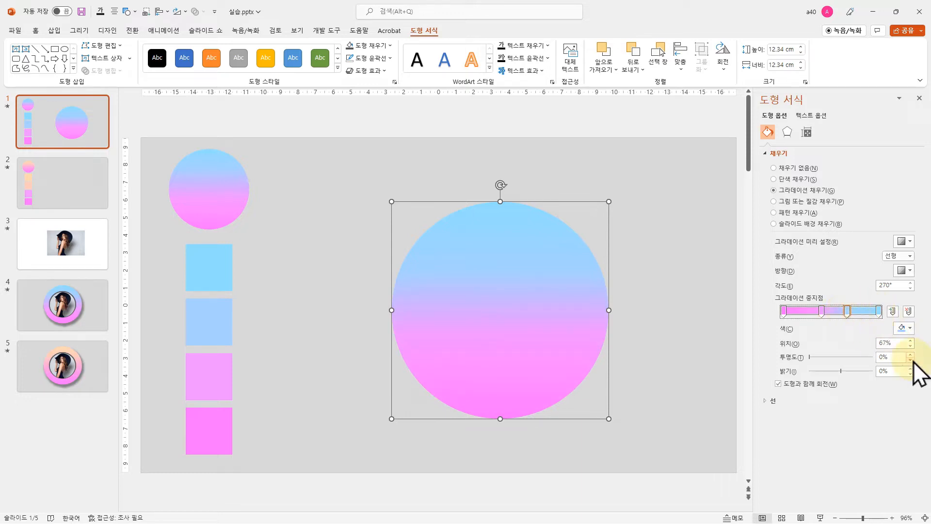
double_click(898, 343)
type("75")
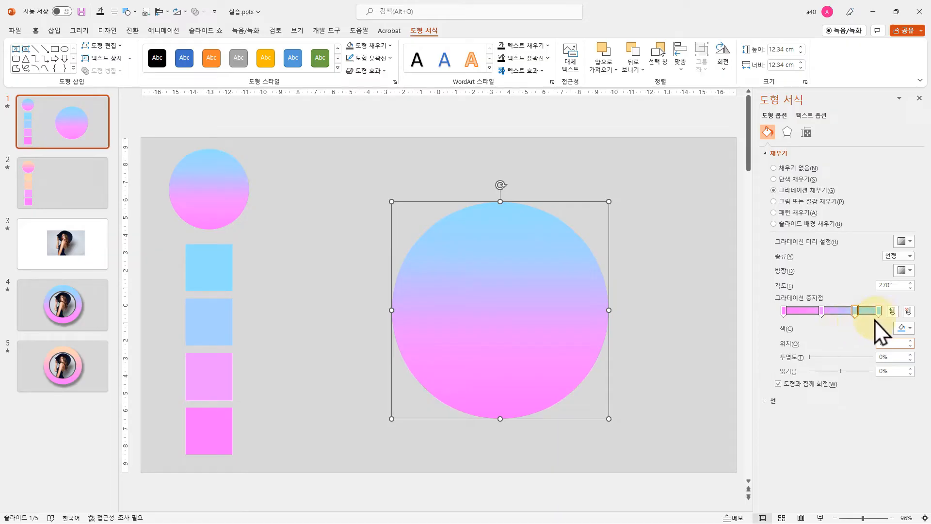
left_click(493, 310)
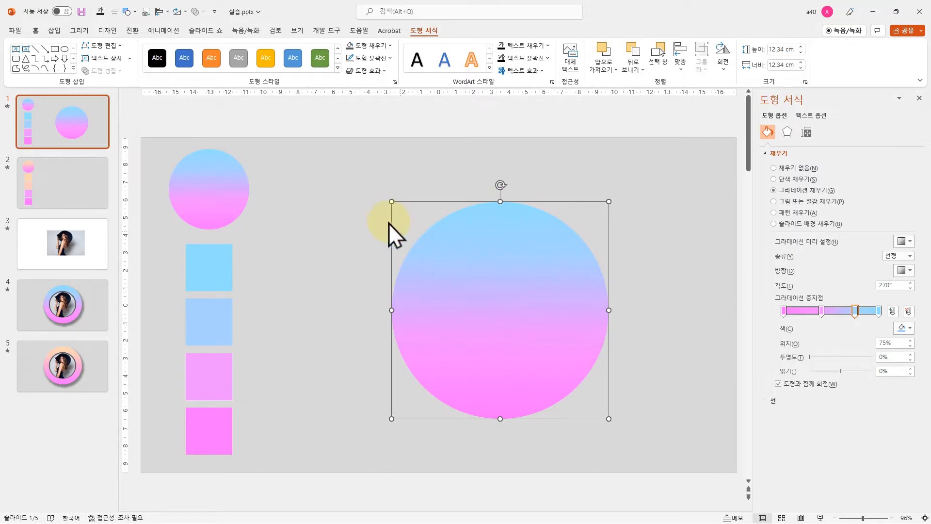
left_click(433, 167)
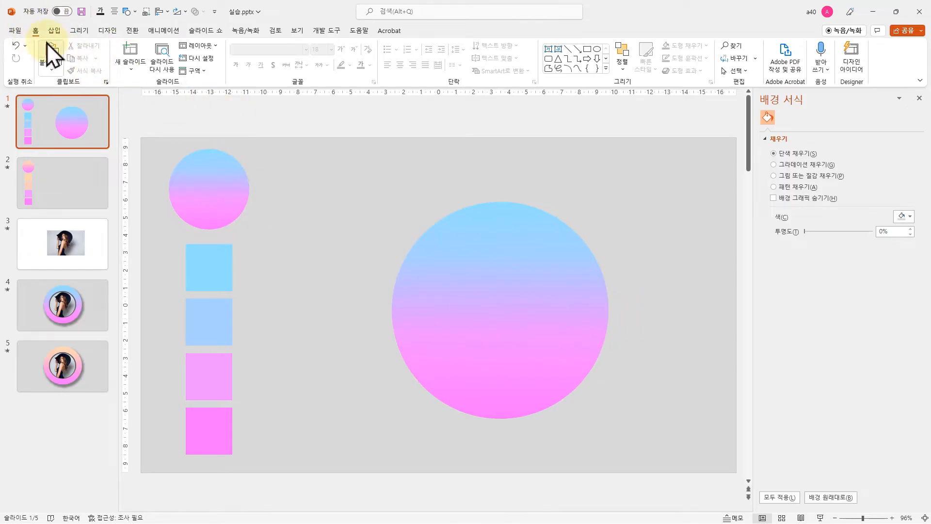
Draw a smaller circle inside the gradient circle, move it near the middle, and resize it to about 8.65 cm
left_click(605, 68)
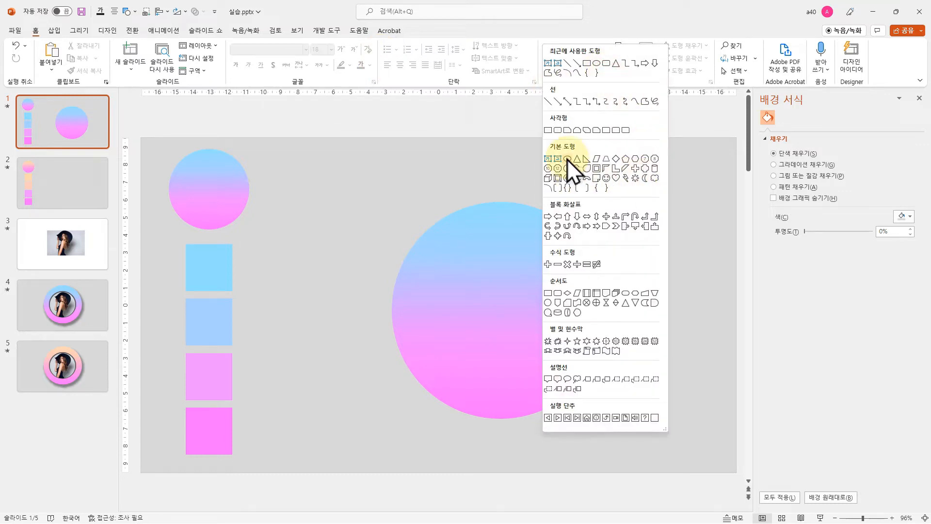
left_click(567, 158)
left_click_drag(449, 256, 558, 394)
left_click_drag(546, 357, 528, 334)
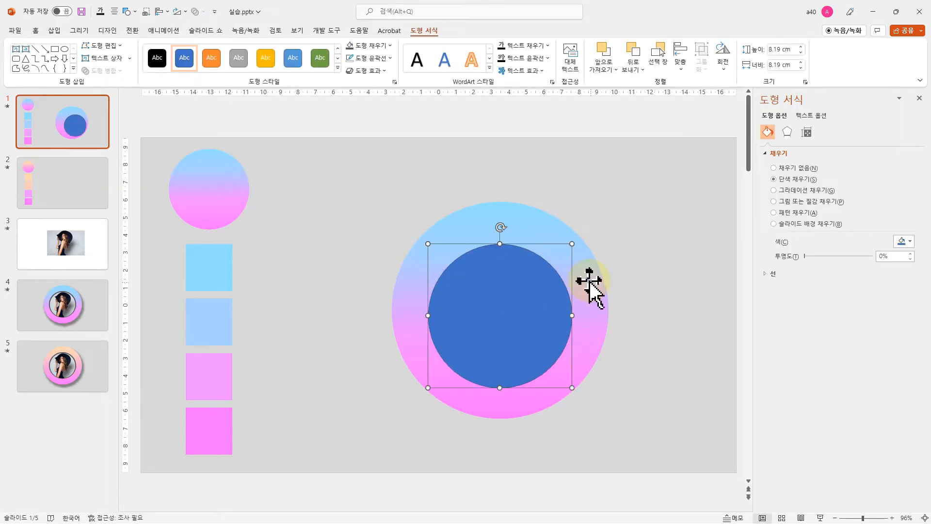
left_click_drag(574, 244, 578, 236)
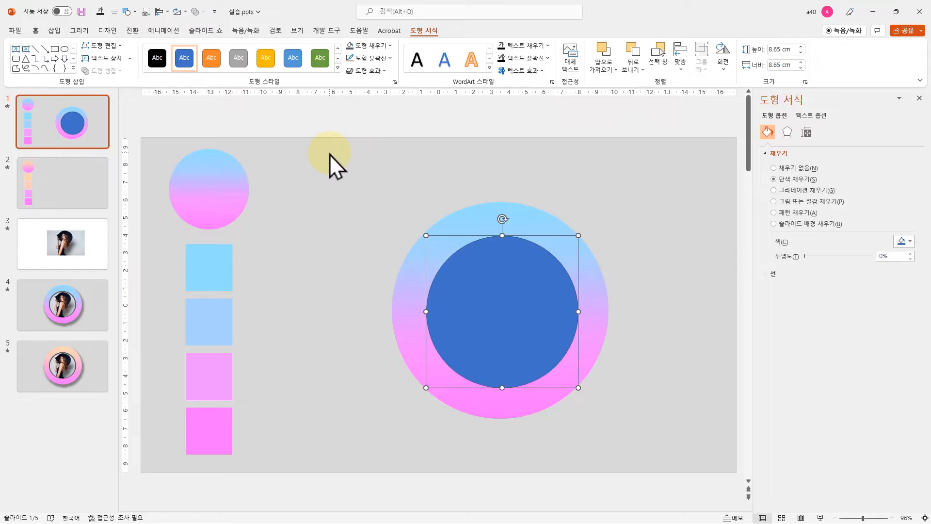
Align the small and large circles to each other by horizontal center and vertical middle
left_click(523, 220)
left_click(505, 304, "shift")
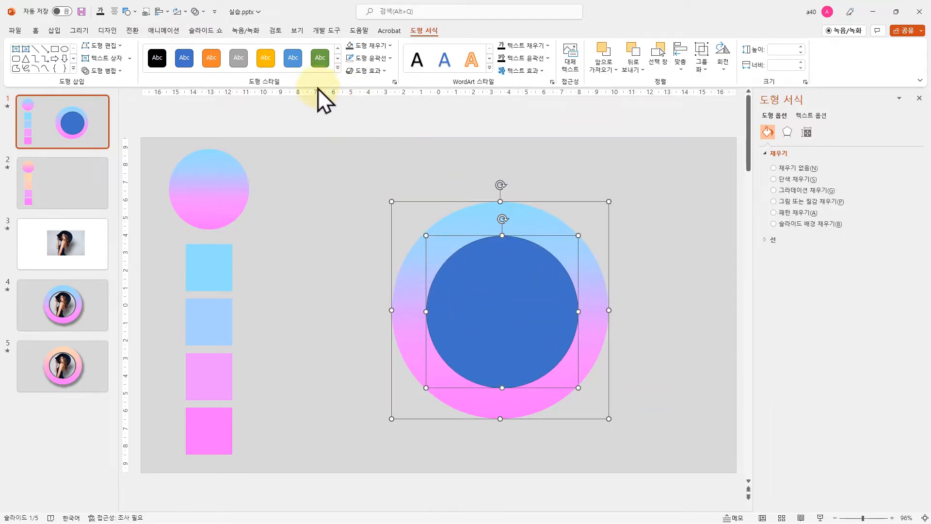
left_click(683, 73)
left_click(706, 98)
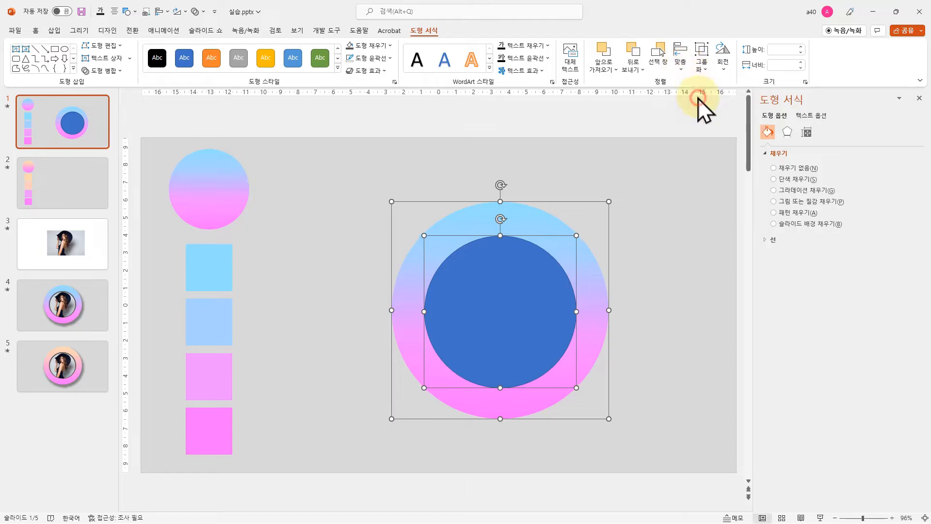
left_click(683, 68)
left_click(710, 140)
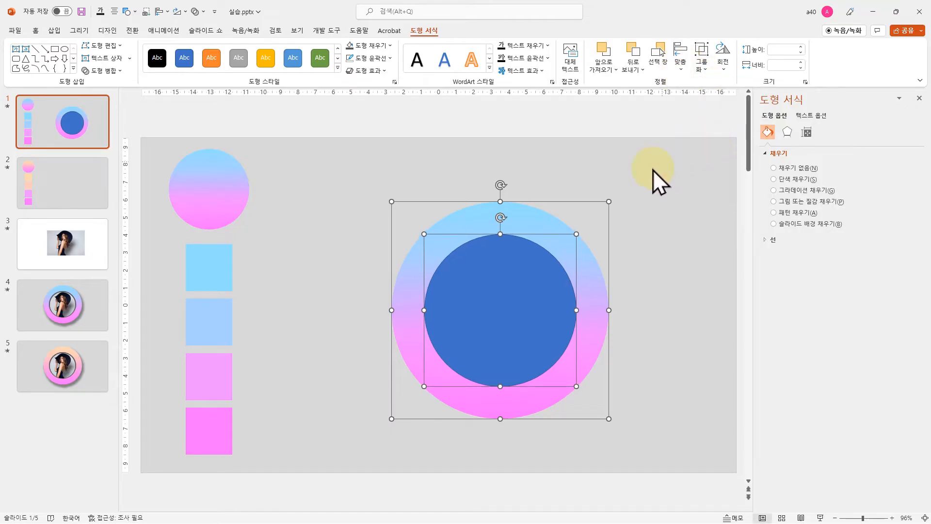
left_click(650, 171)
Remove the inner circle's outline and fill it with dark gray (Text 1, Lighter 35%)
left_click(587, 346)
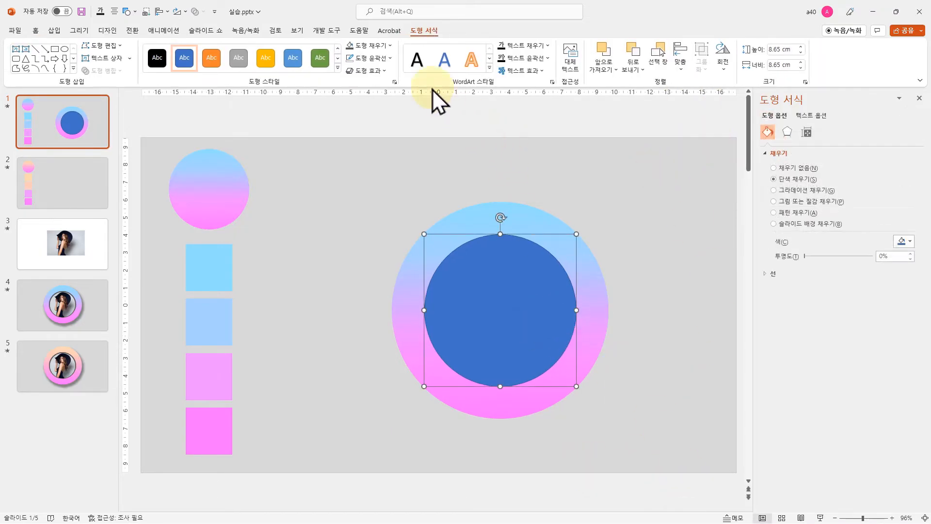
left_click(373, 59)
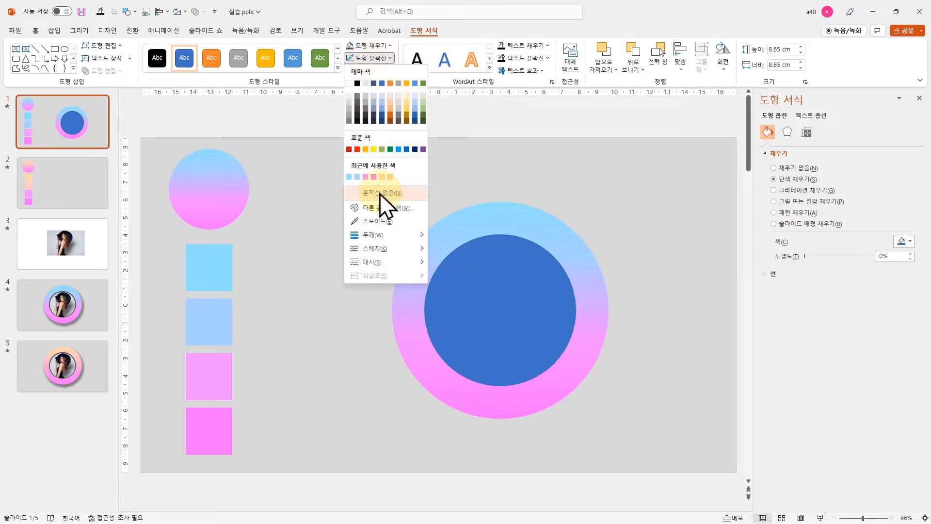
left_click(384, 194)
left_click(368, 45)
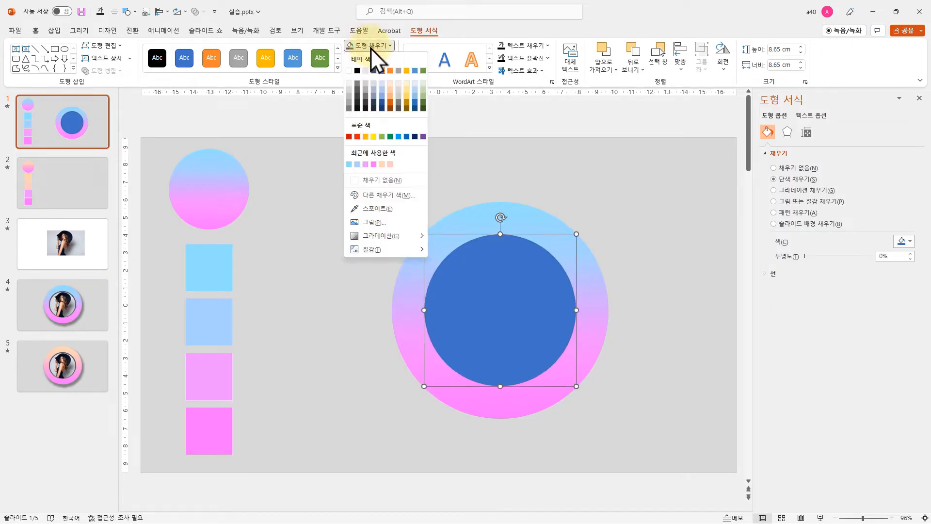
left_click(358, 90)
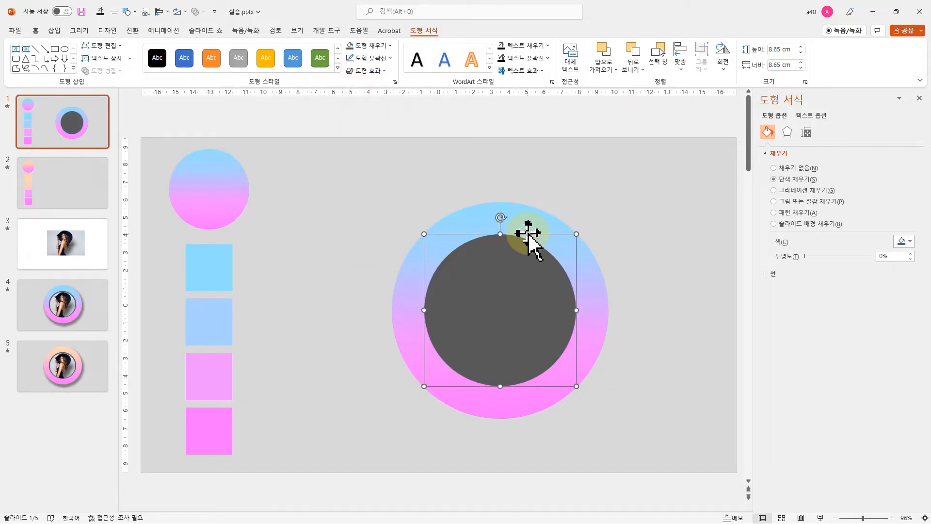
Apply the Inside: Top Left inner shadow to the dark gray circle and deselect it
left_click(368, 71)
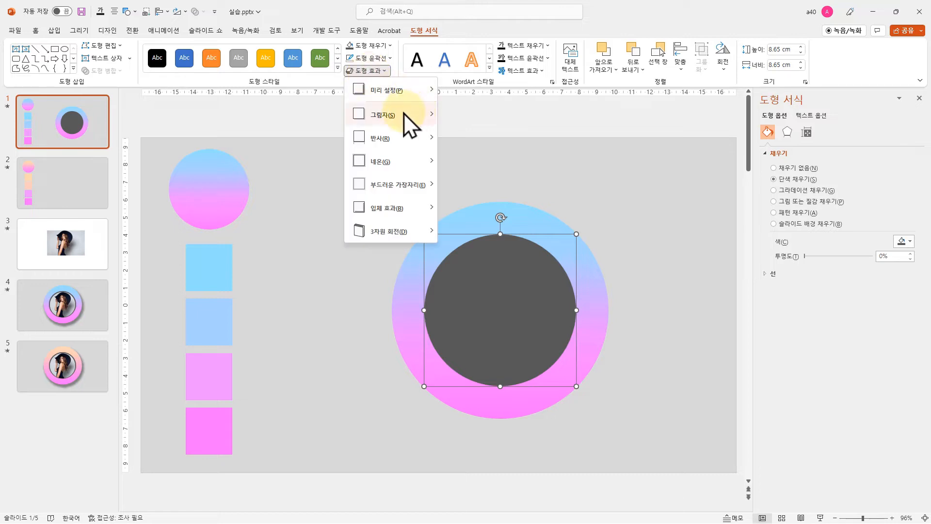
mouse_move(395, 115)
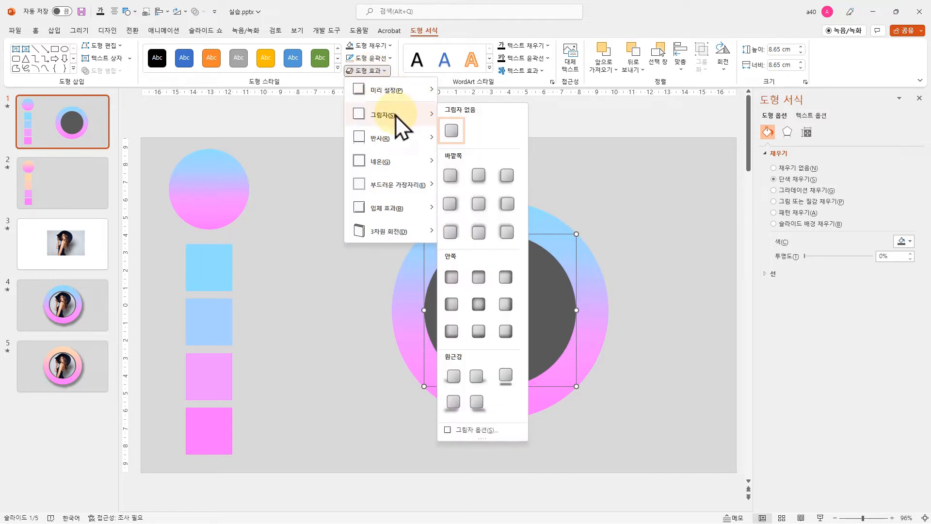
left_click(452, 277)
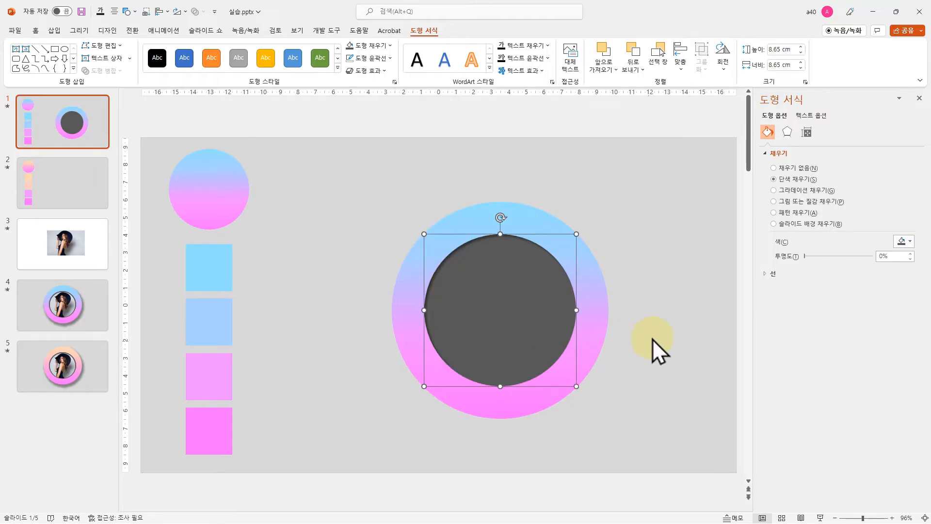
left_click(686, 312)
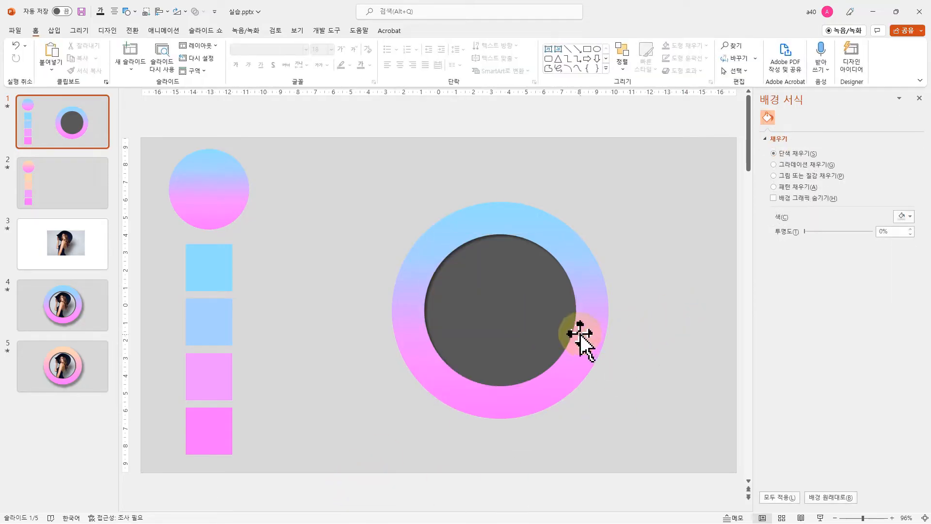
Copy the photo of the woman in the hat from slide 3 to slide 1 and place it over the circles
left_click(73, 250)
left_click(440, 307)
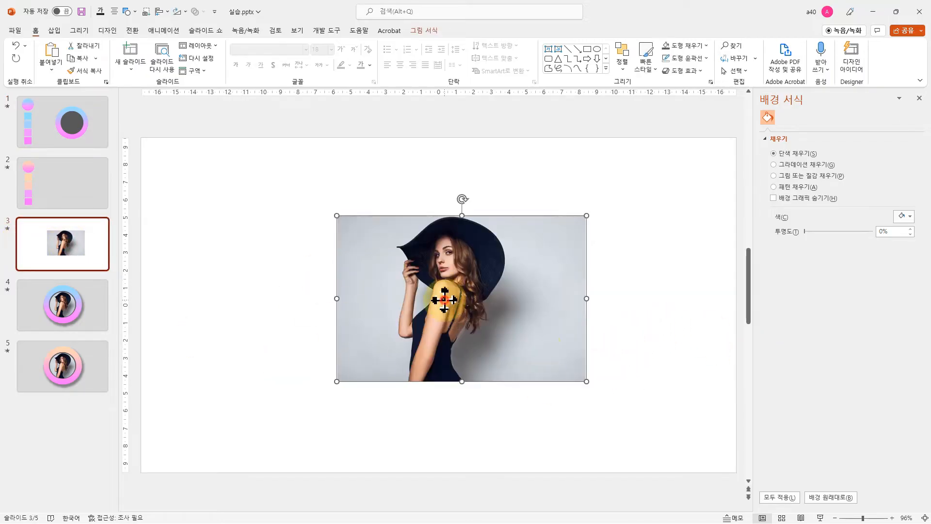
left_click(72, 130)
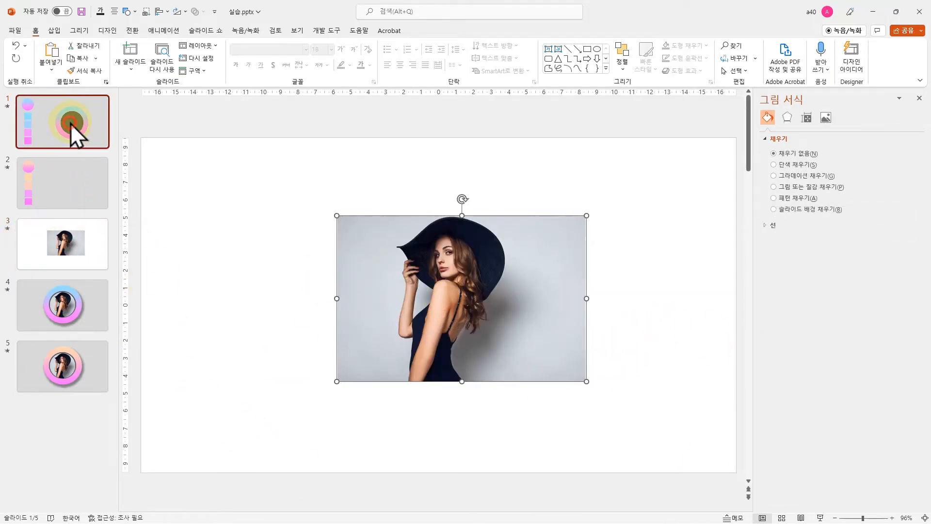
key("ctrl+v")
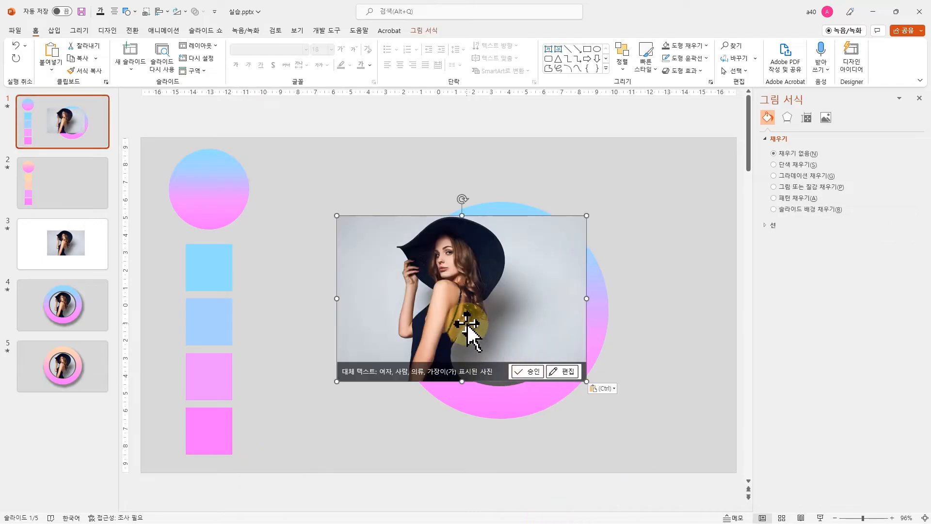
left_click_drag(468, 332, 487, 316)
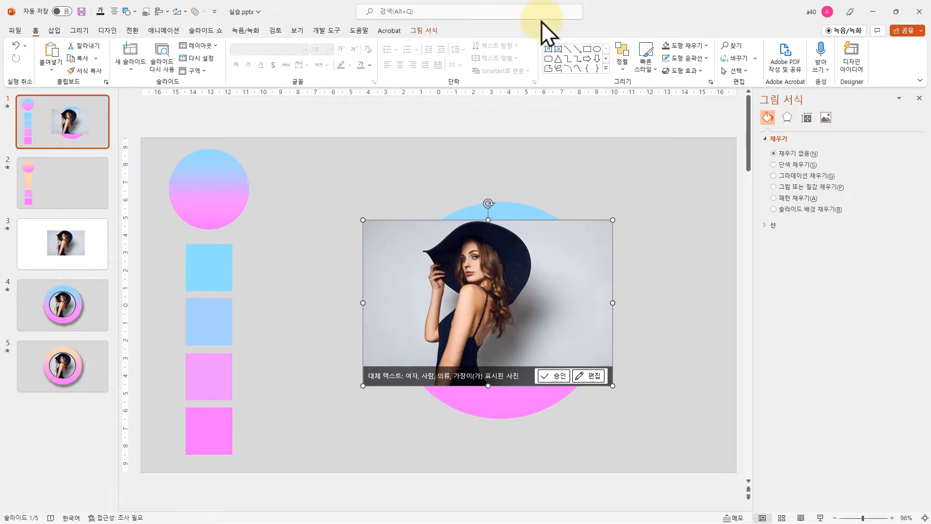
Crop the photo to a 1:1 aspect ratio and shift the picture so the woman is centered in the crop area
left_click(429, 33)
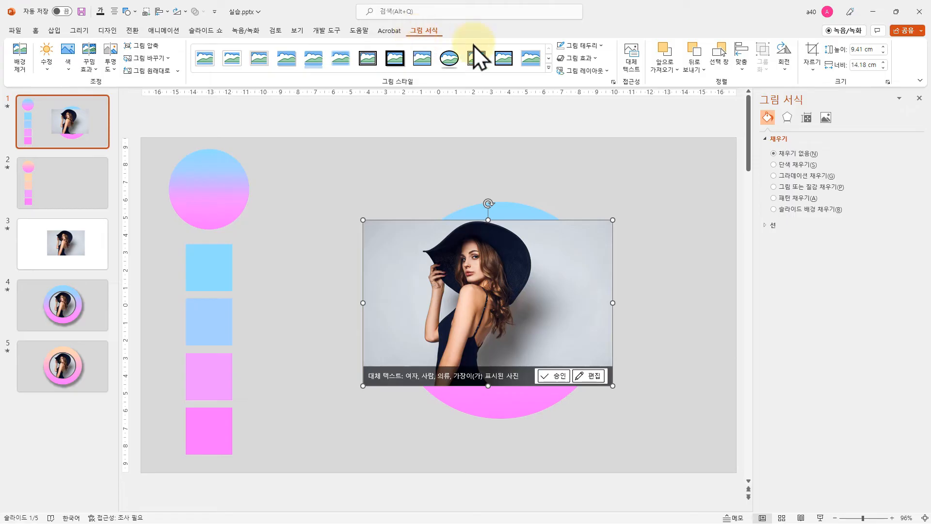
left_click(813, 69)
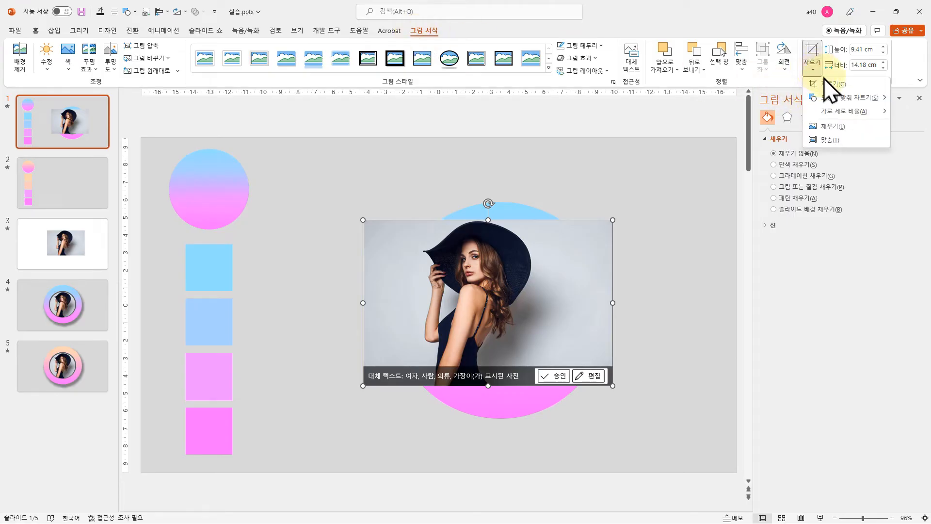
mouse_move(840, 112)
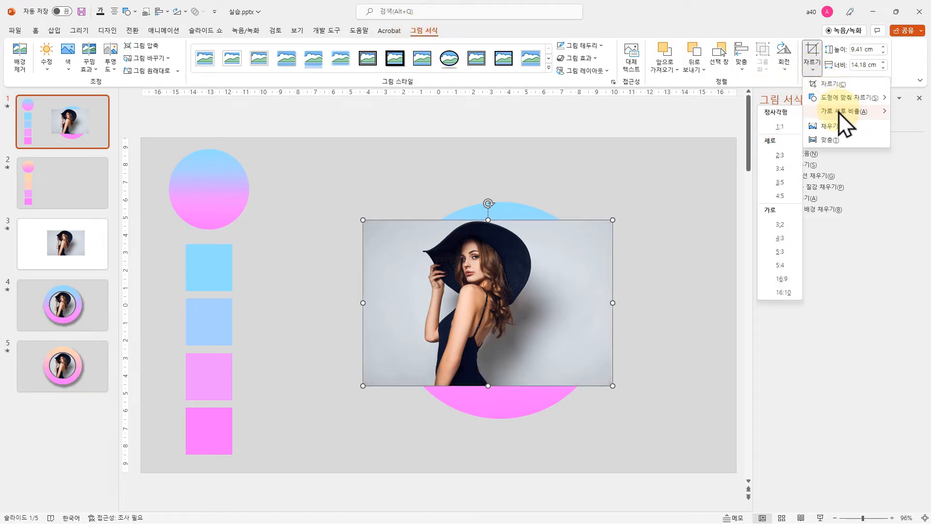
left_click(780, 127)
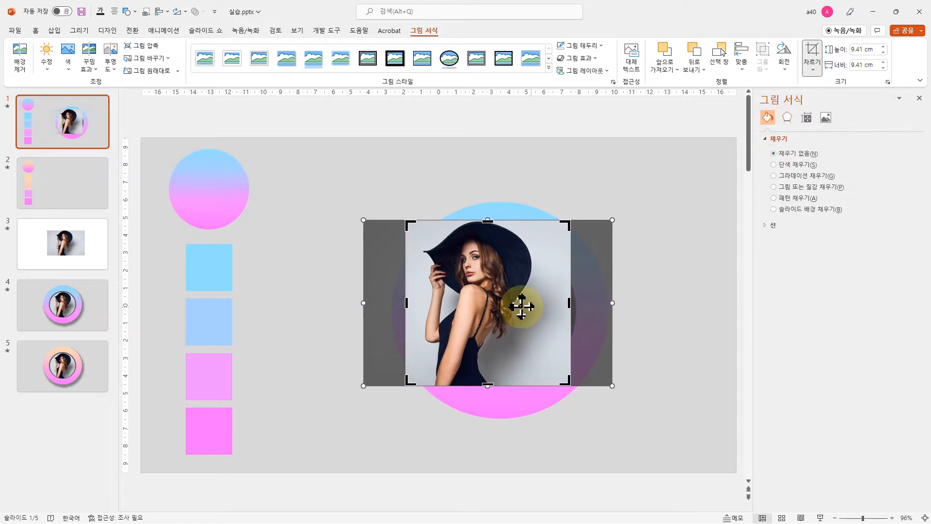
left_click_drag(480, 311, 498, 313)
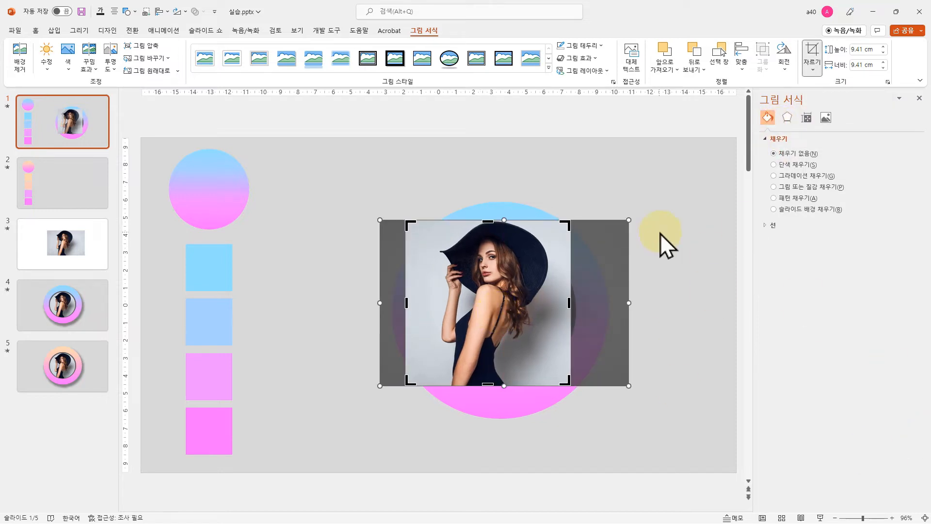
Crop the square photo to an oval shape so it becomes a circle
left_click(814, 74)
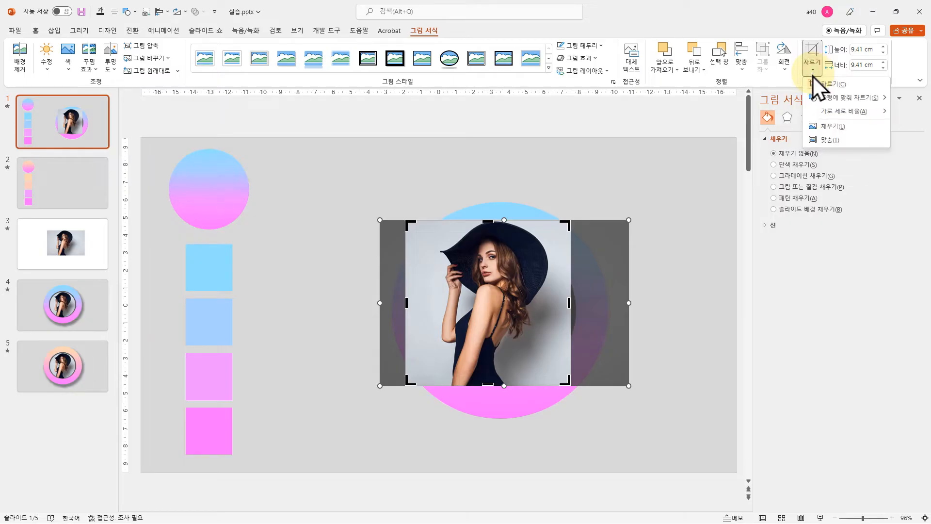
mouse_move(837, 101)
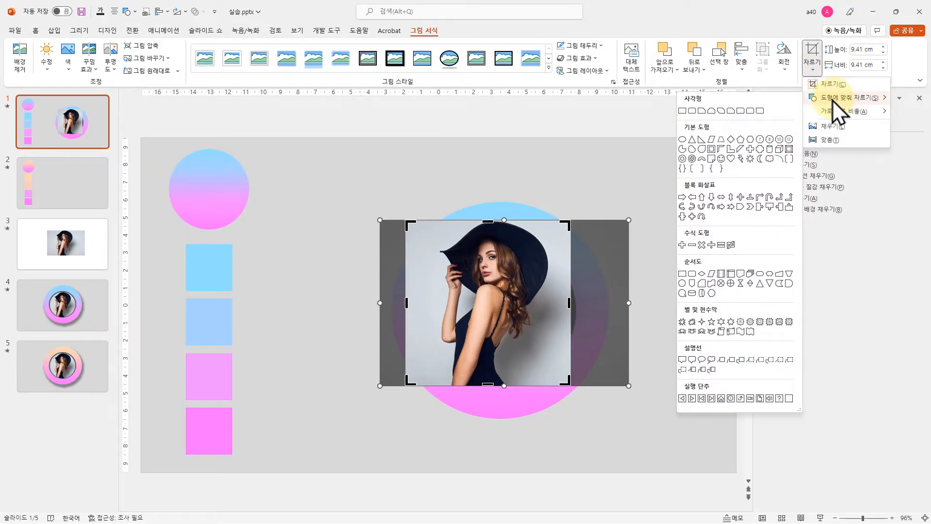
left_click(682, 140)
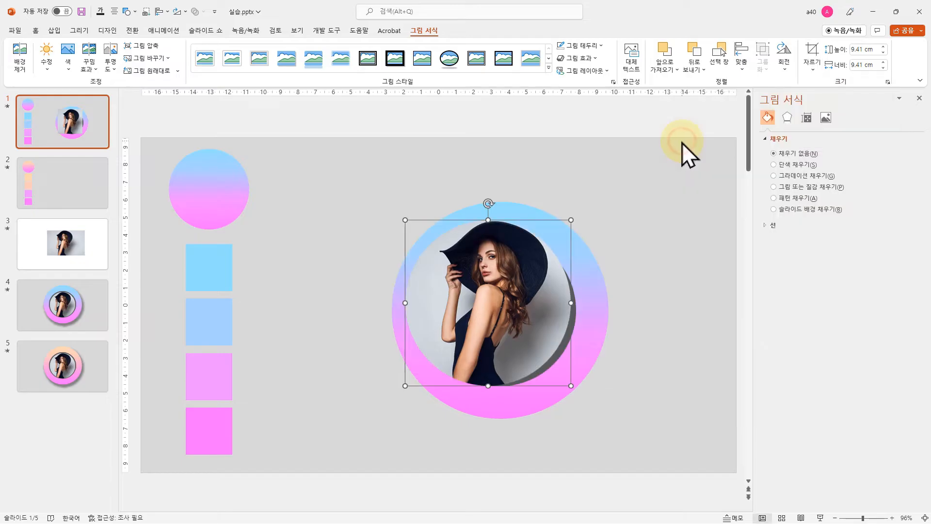
left_click(664, 337)
Shrink the round photo to about 7.56 cm and center it inside the dark gray circle
left_click(483, 303)
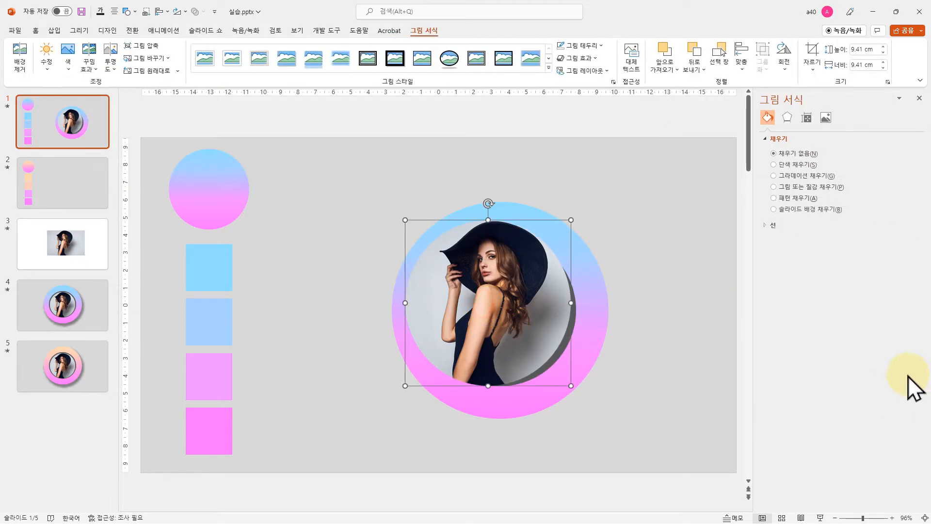
left_click(561, 383)
left_click_drag(569, 384, 536, 354)
left_click_drag(486, 275, 510, 298)
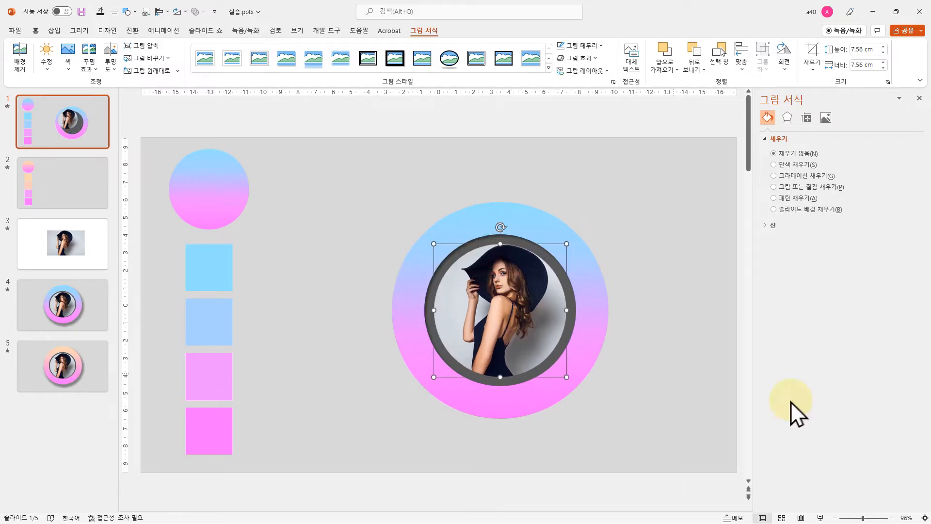
Apply the Inside: Center inner shadow to the round photo and deselect it
left_click(584, 58)
mouse_move(606, 104)
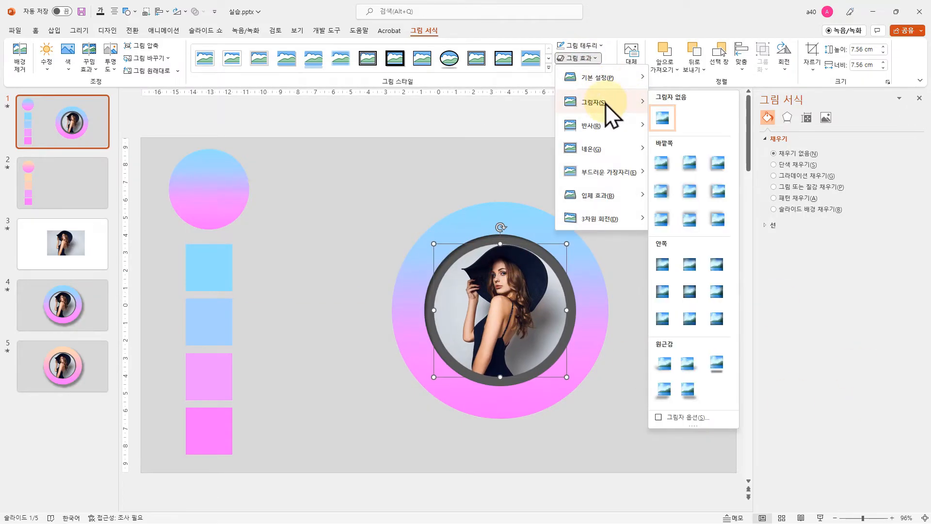
left_click(686, 293)
left_click(634, 359)
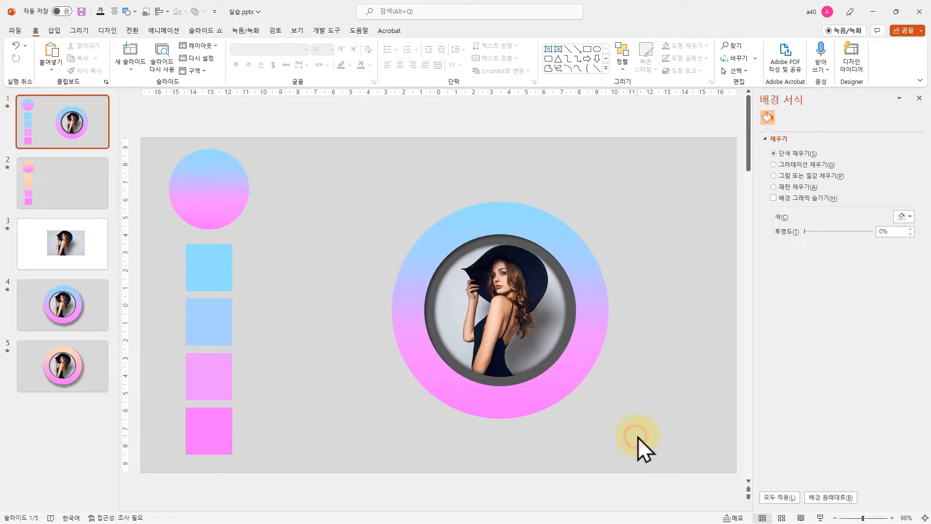
Add the Spin emphasis animation to the large gradient circle
left_click(533, 228)
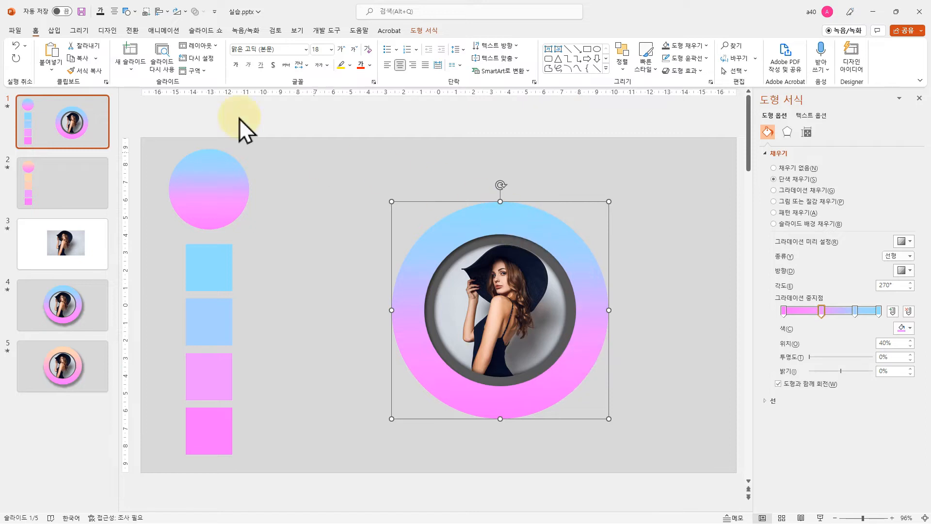
left_click(163, 31)
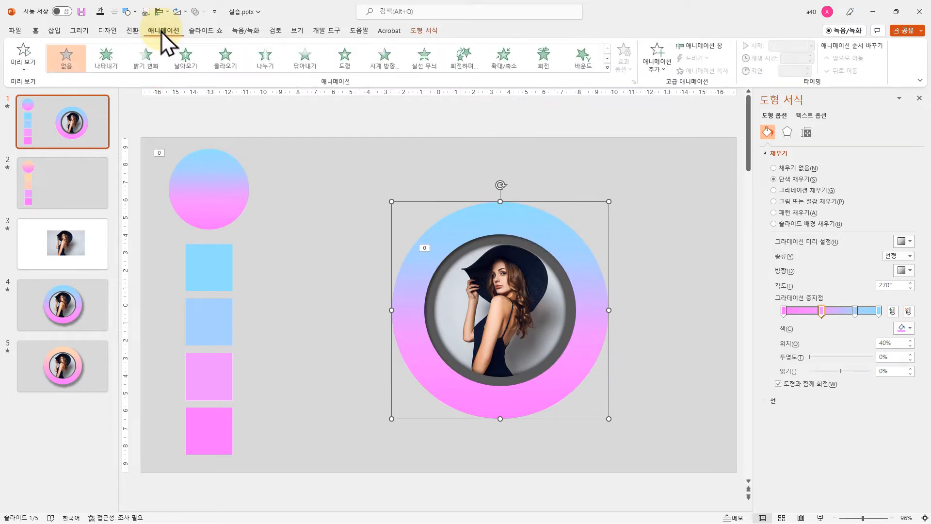
left_click(606, 69)
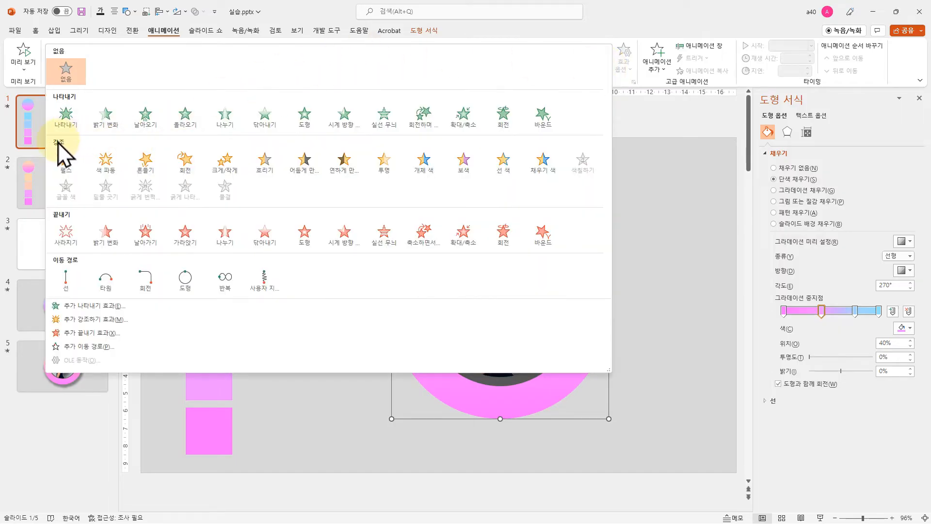
left_click(192, 169)
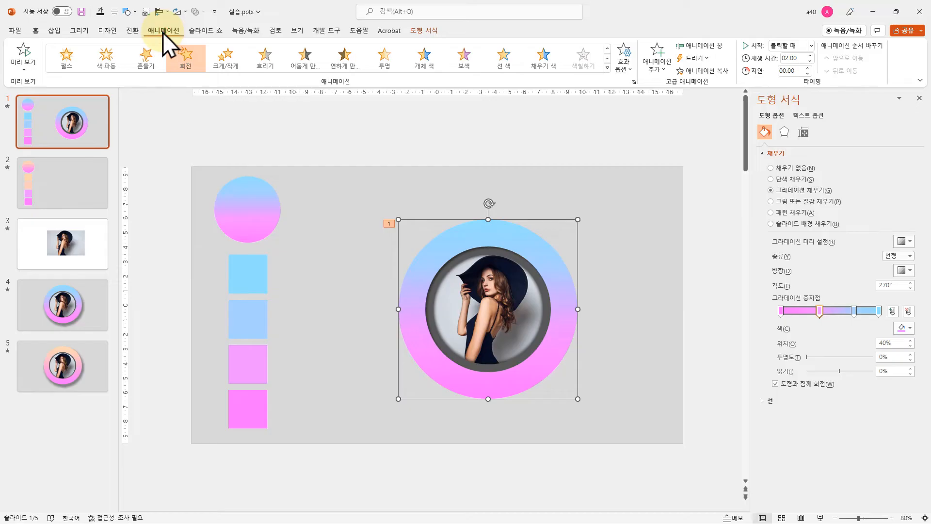
Show the animation list at a wider size, set the gradient circle's spin to start With Previous, and preview it
left_click(700, 47)
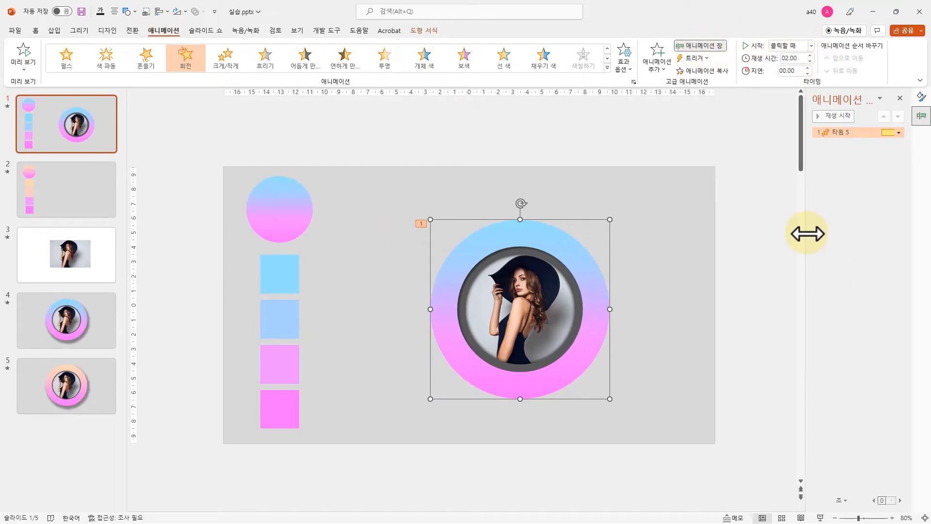
left_click_drag(807, 234, 724, 236)
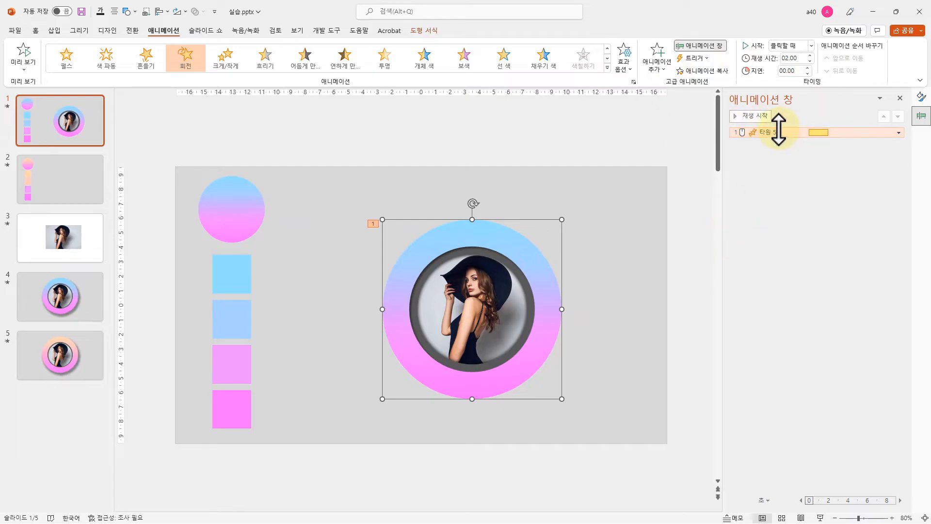
left_click(760, 132)
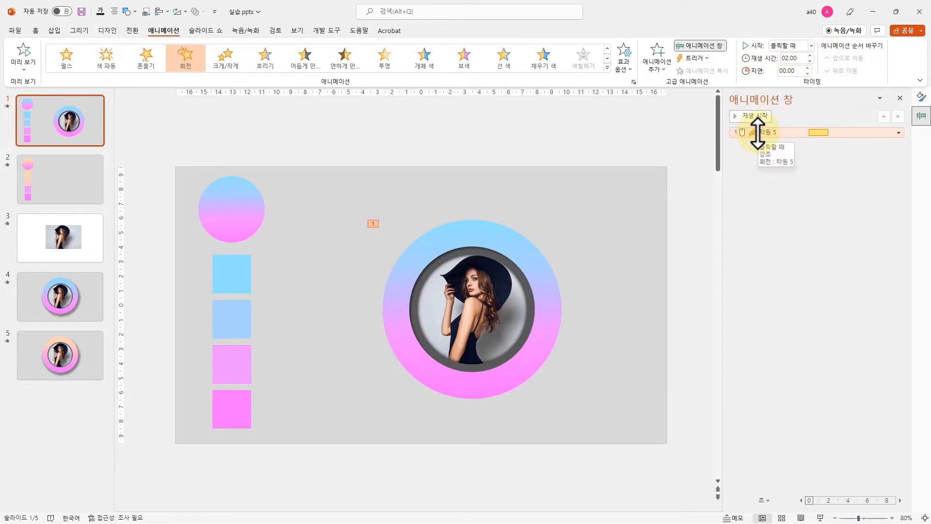
left_click(788, 46)
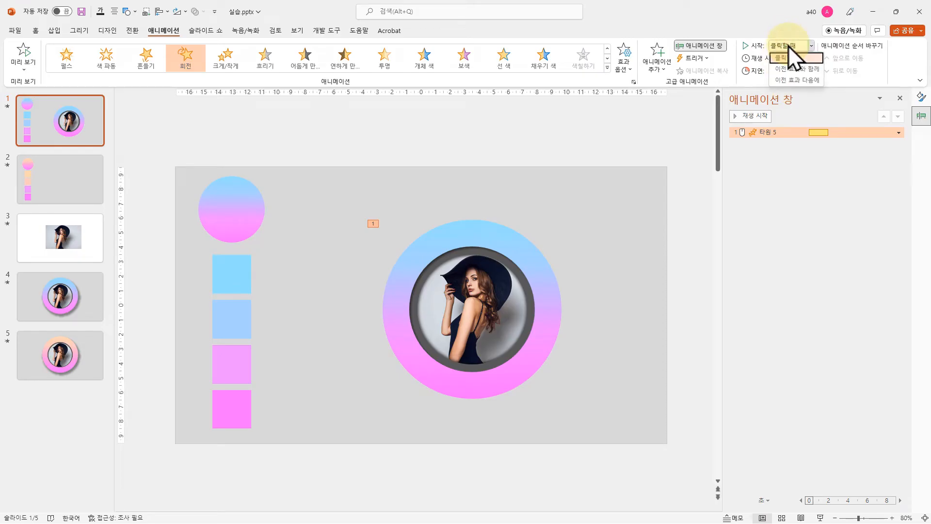
left_click(807, 70)
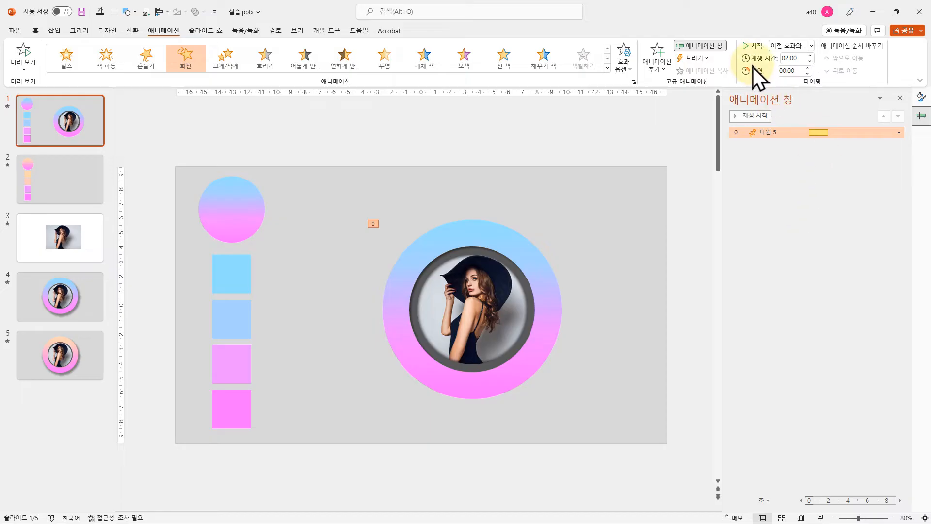
left_click(750, 117)
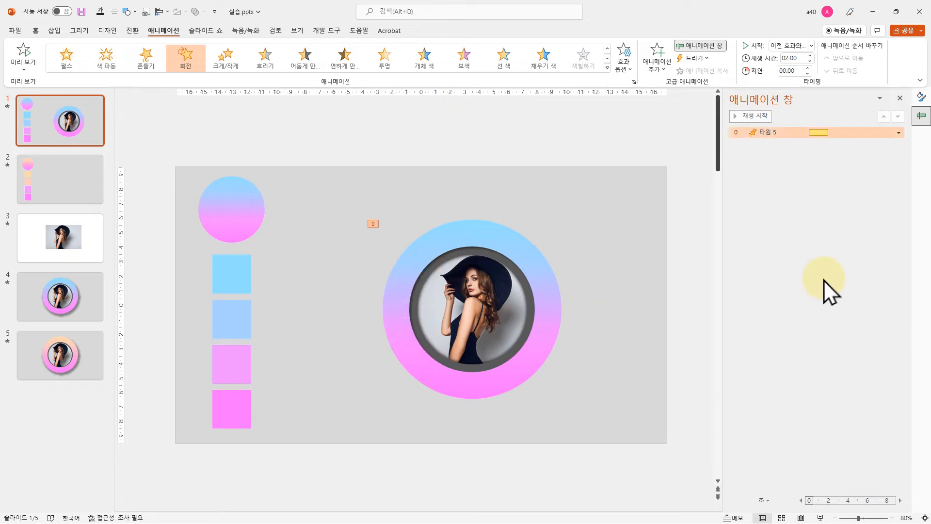
Set the spin animation's timing to repeat Until End of Slide, then stop the preview with the animation selected
right_click(778, 132)
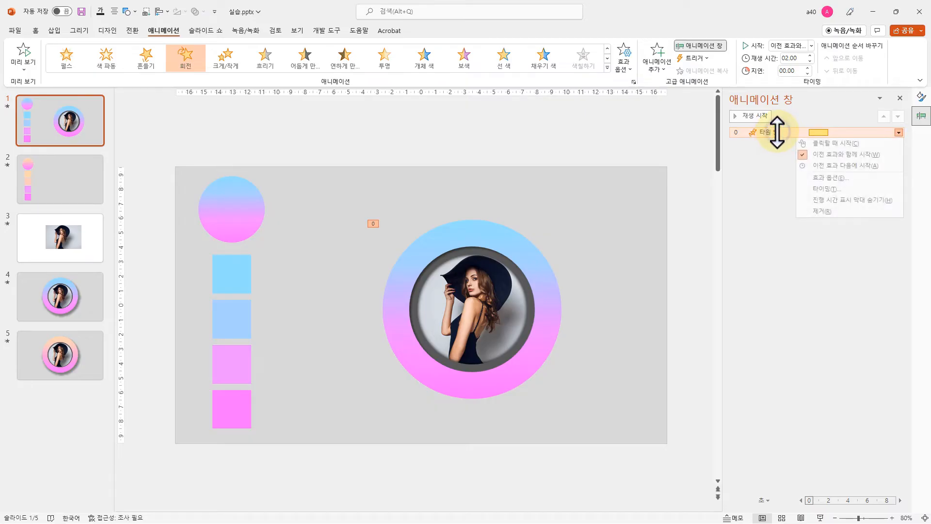
left_click(828, 189)
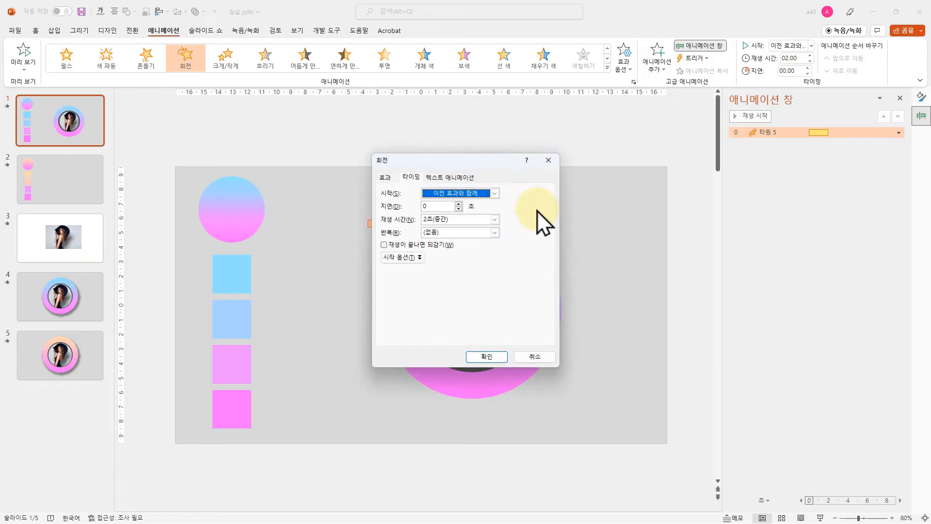
left_click(494, 232)
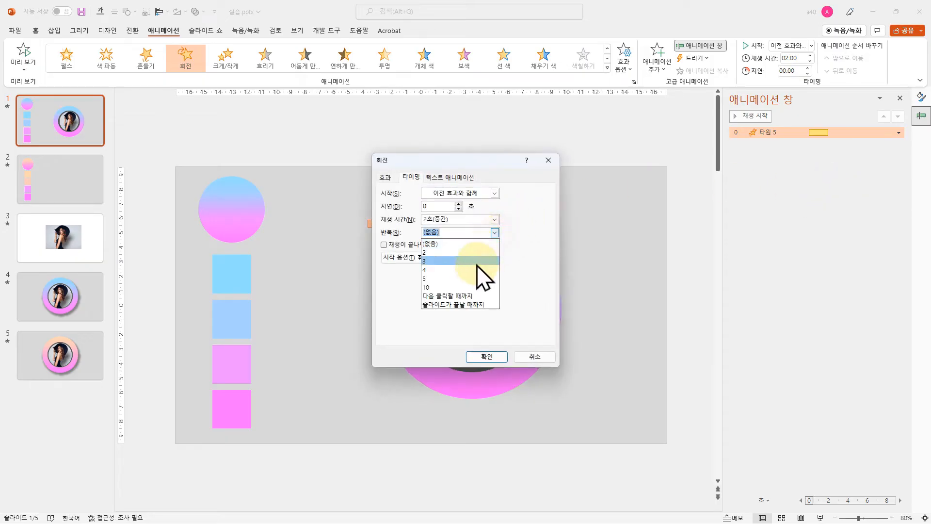
left_click(456, 305)
left_click(488, 357)
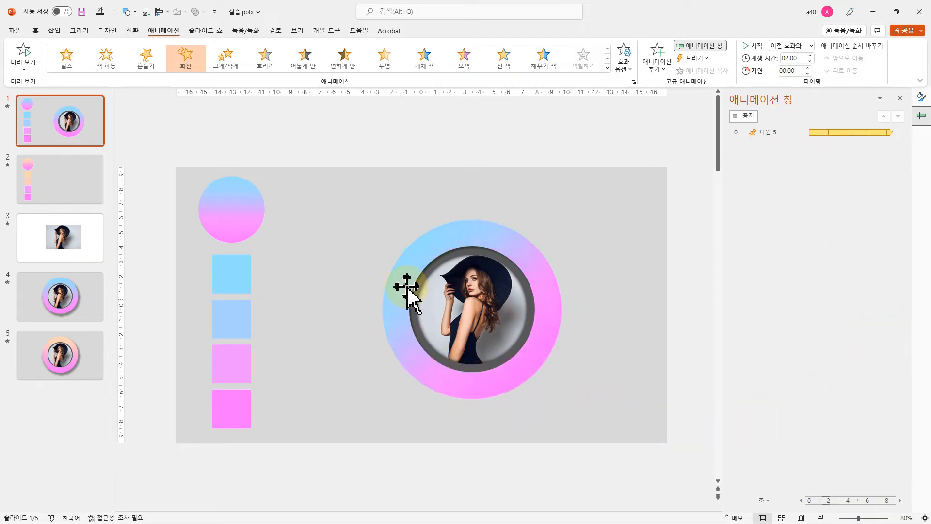
left_click(775, 130)
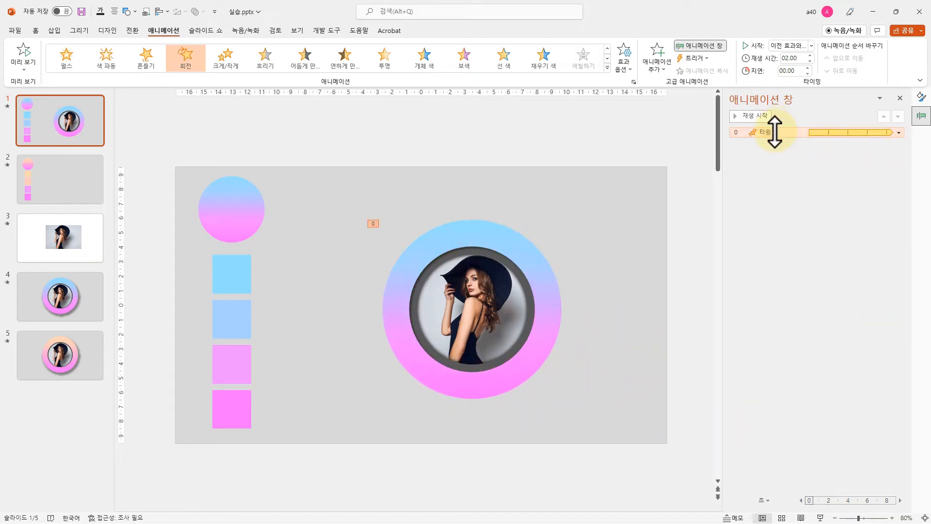
Turn on Auto-reverse in the effect options of the gradient circle's spin animation
right_click(797, 131)
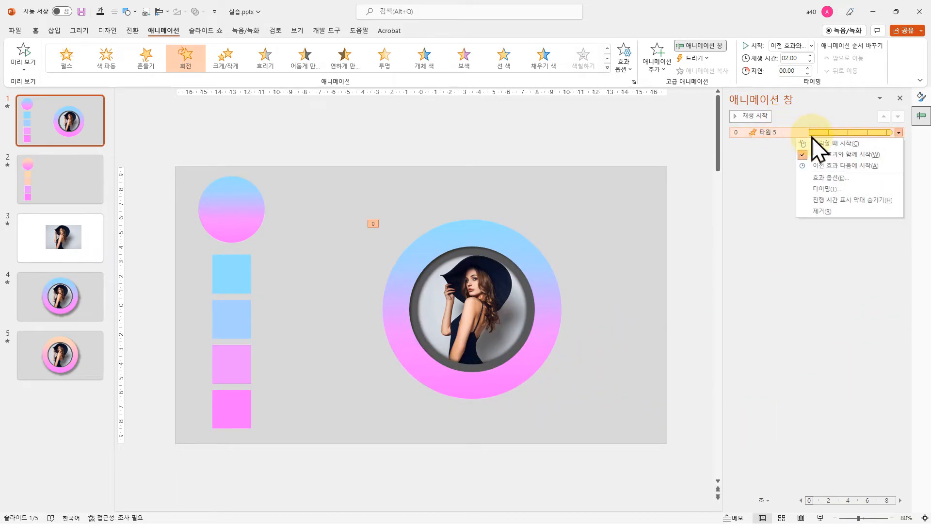
left_click(827, 189)
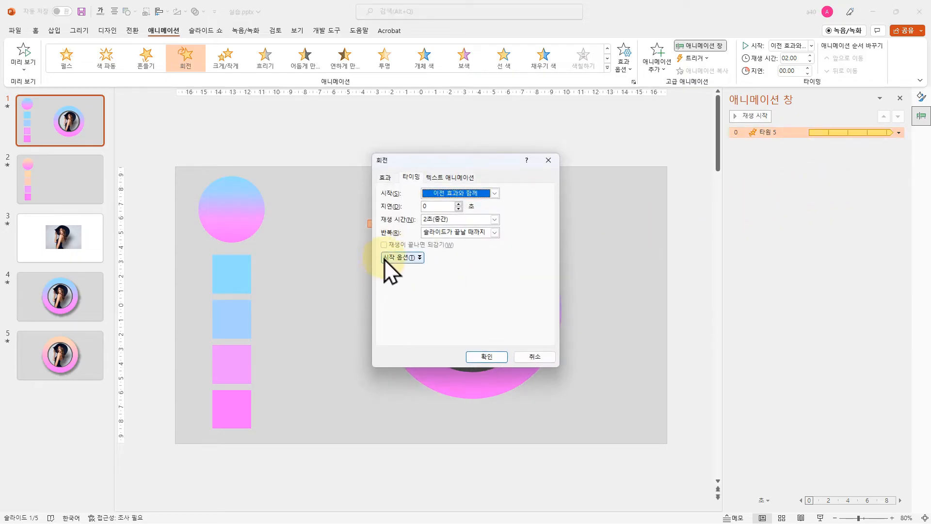
left_click(386, 178)
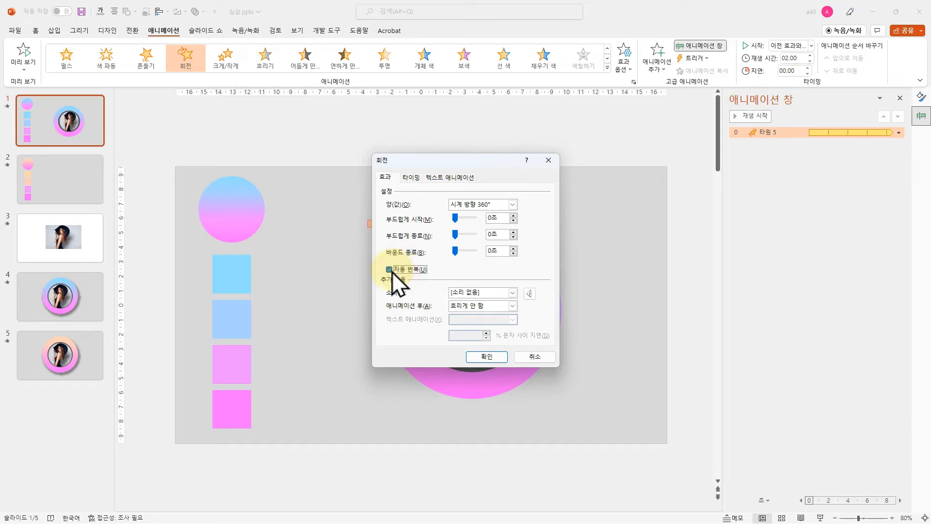
left_click(490, 359)
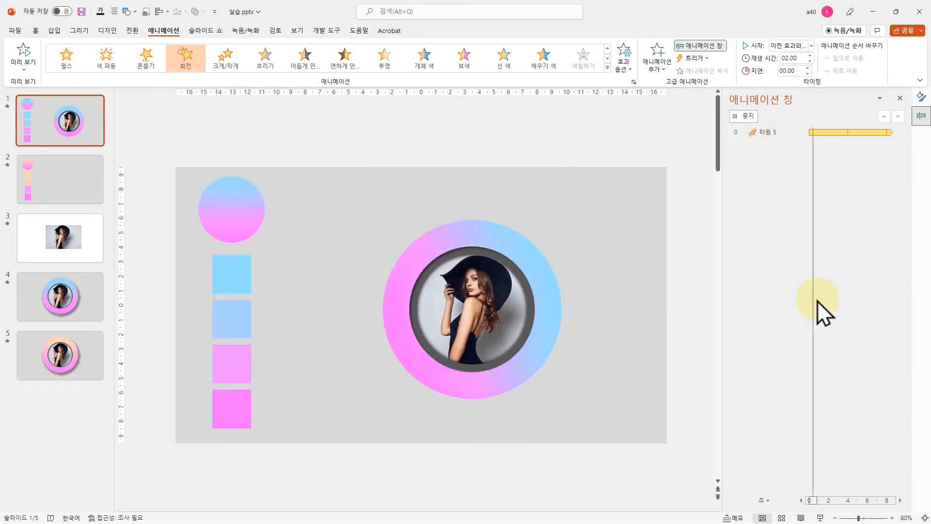
Play slide 1 as a slide show to check the ring's back-and-forth spin, and return to editing
left_click(715, 314)
left_click(821, 518)
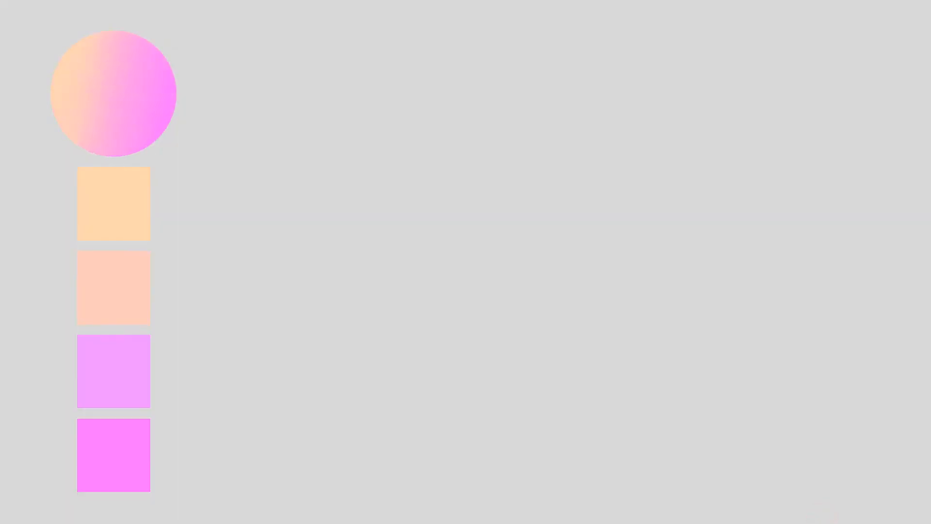
key("Escape")
left_click(77, 144)
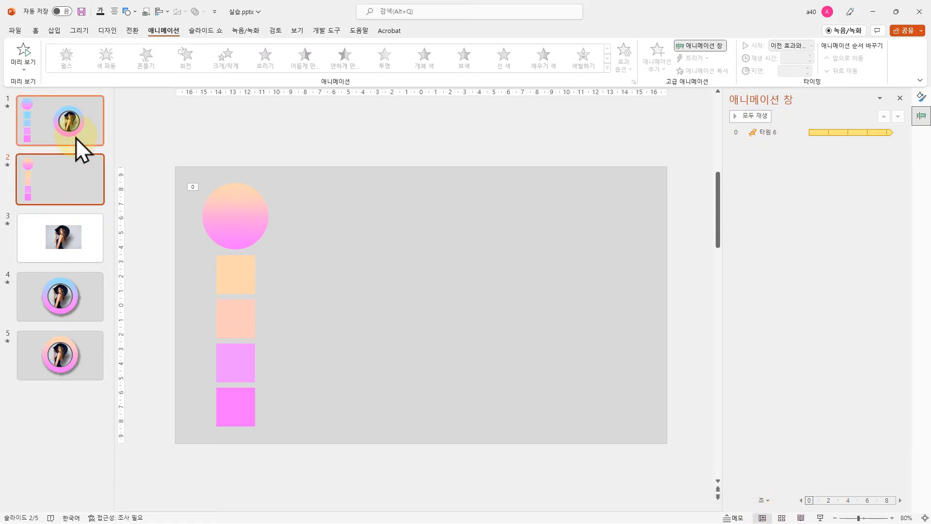
left_click(821, 518)
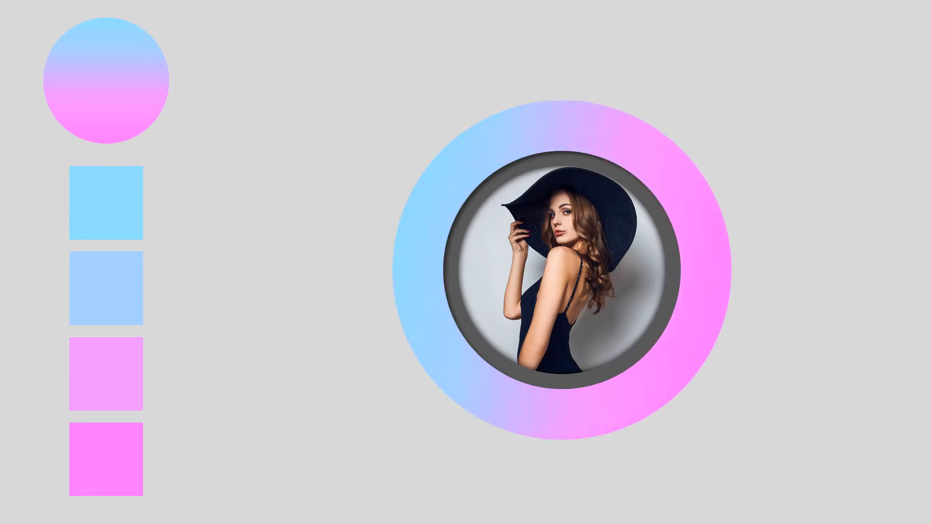
key("Escape")
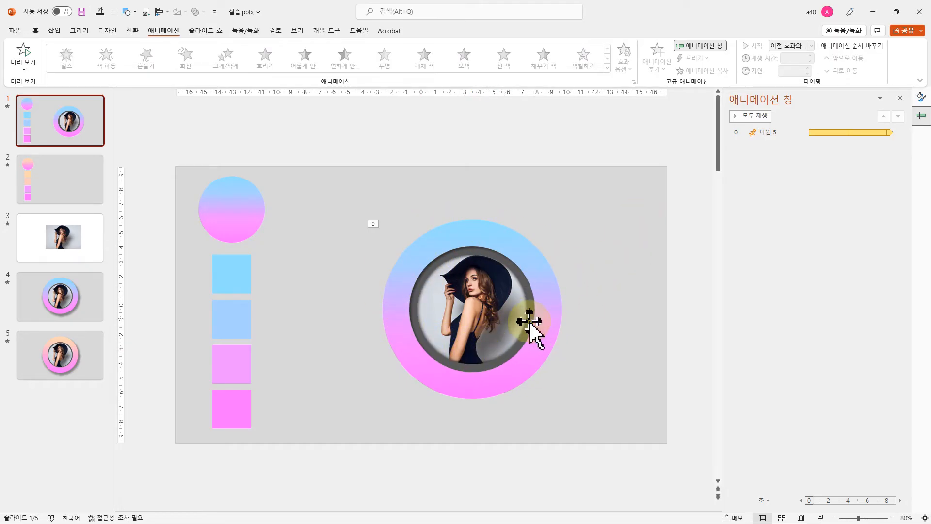
left_click(774, 133)
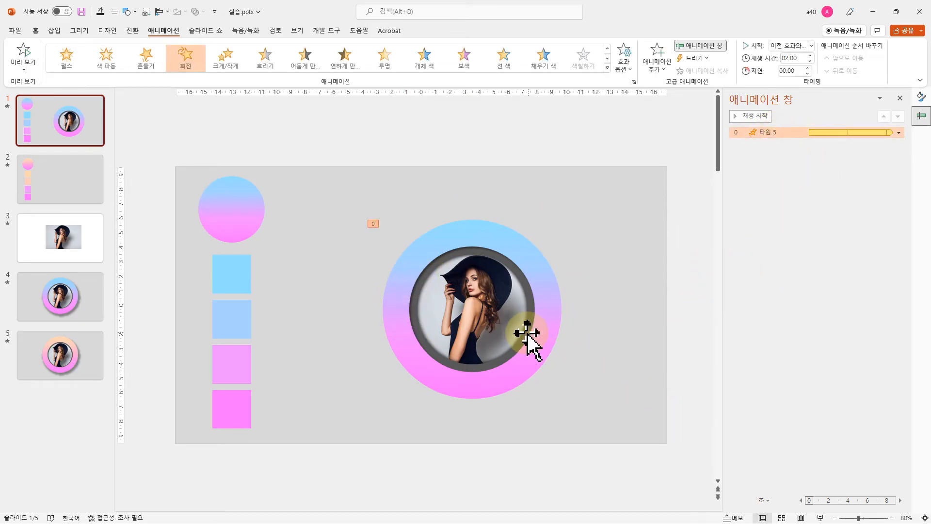
left_click(609, 403)
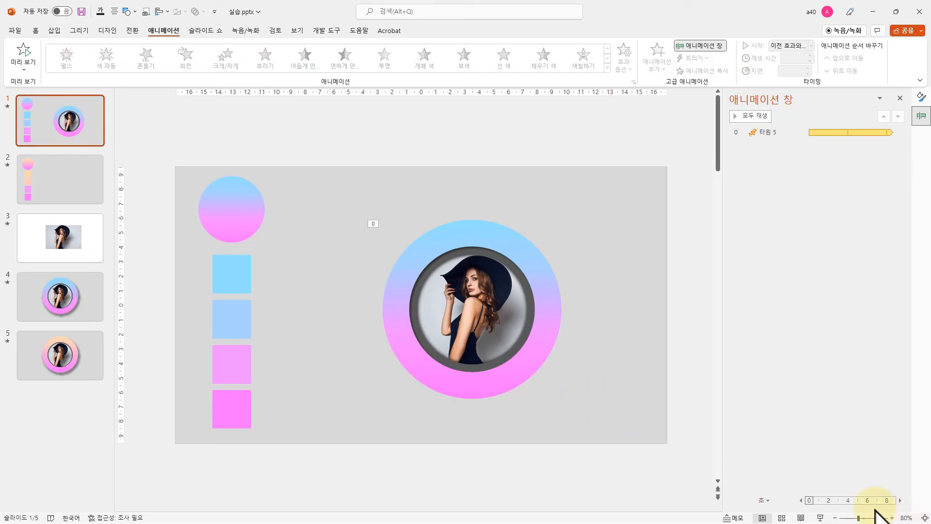
left_click(819, 518)
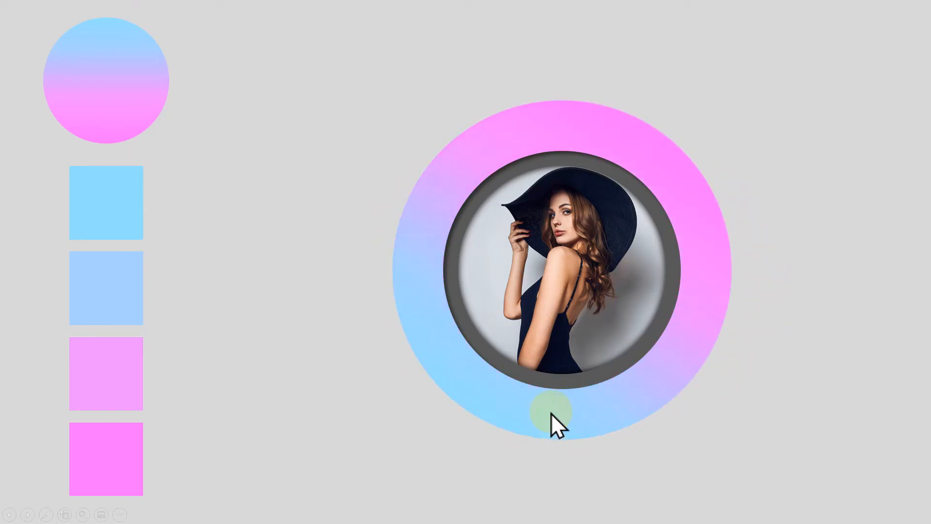
key("Escape")
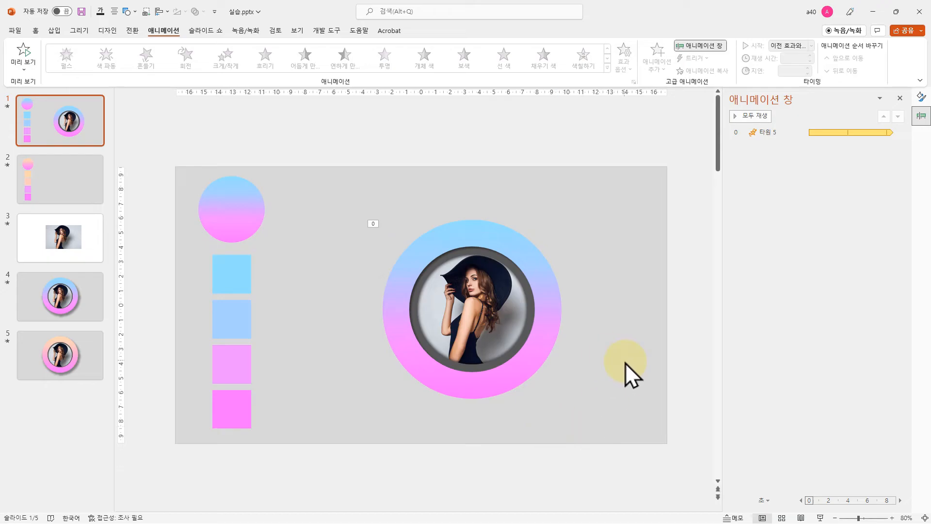
Try an Offset: Bottom Right outer shadow on the gradient circle and check it in the slide show
left_click(520, 370)
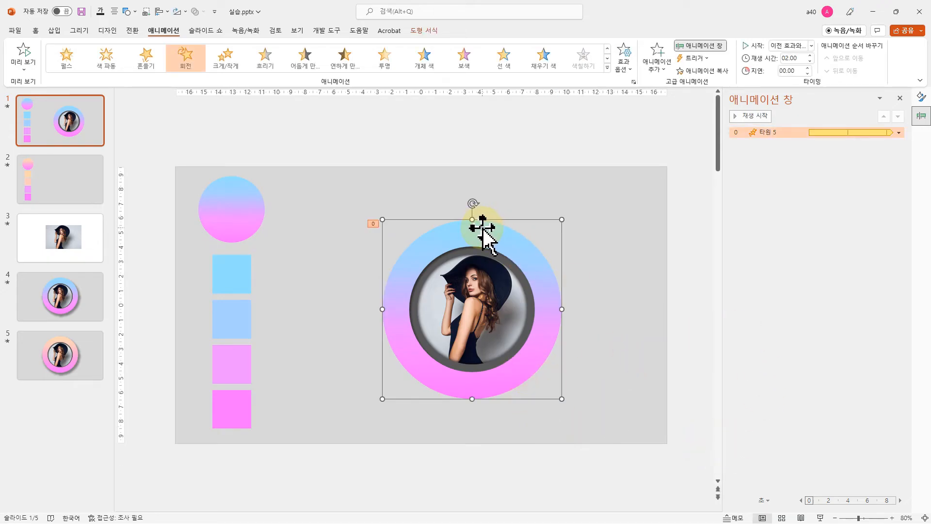
left_click(424, 31)
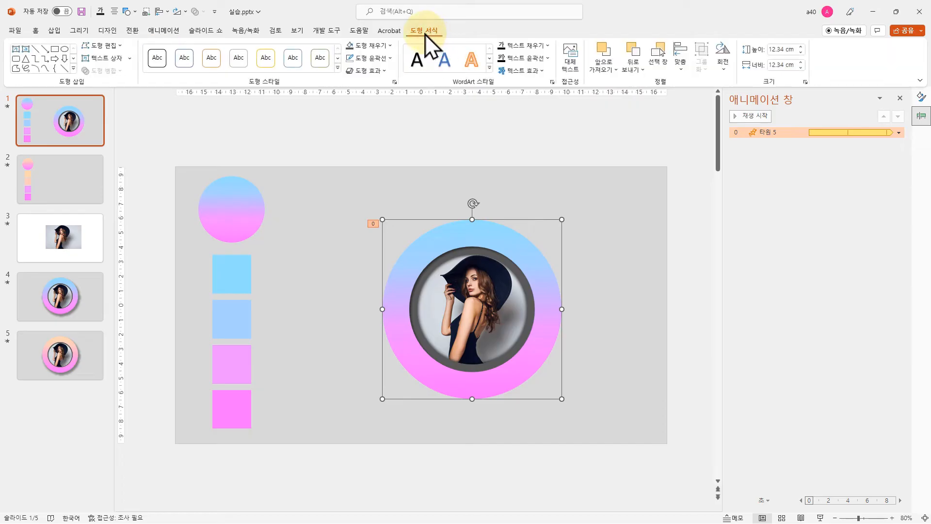
left_click(377, 73)
mouse_move(395, 118)
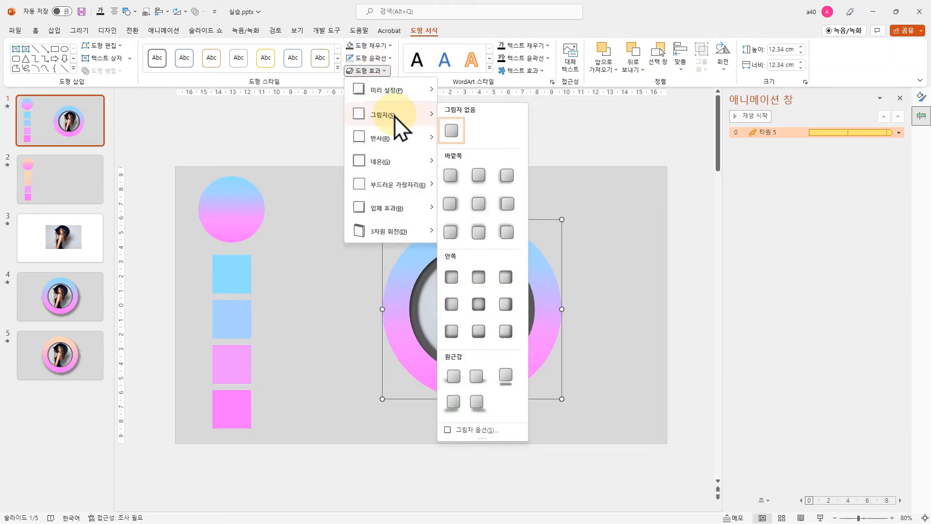
left_click(449, 175)
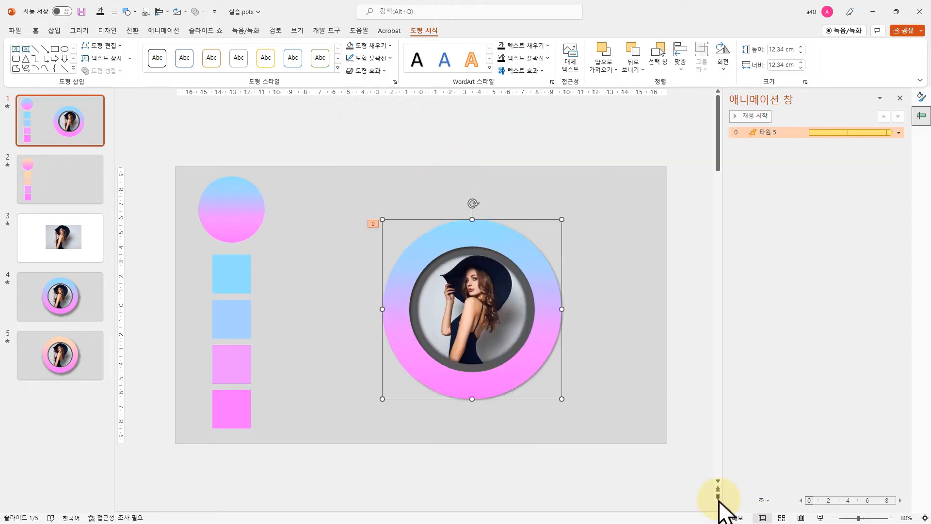
left_click(820, 518)
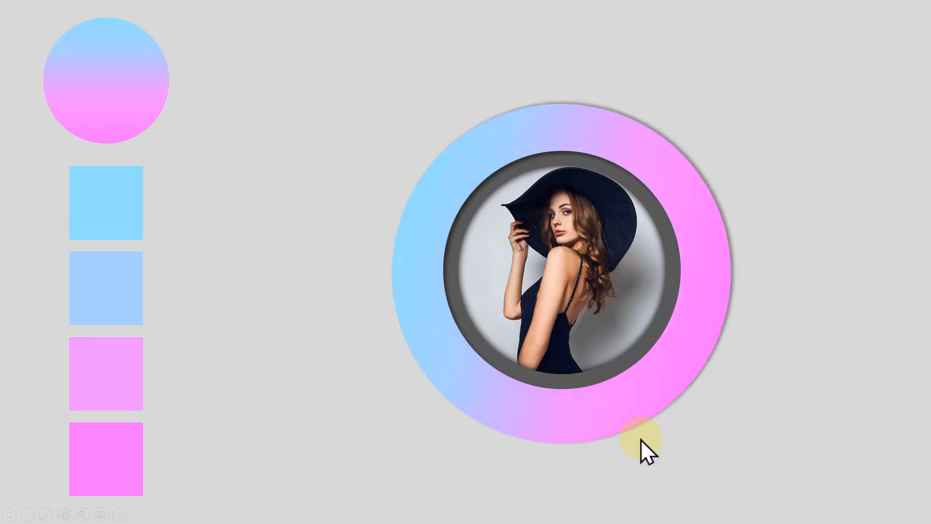
key("Escape")
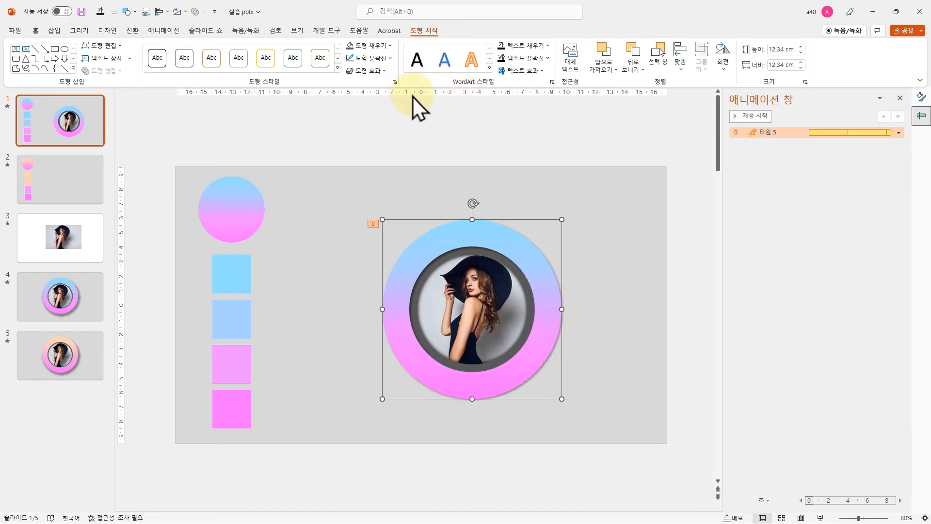
left_click(603, 361)
Draw a circle about 14.14 cm in diameter over the photo frame
left_click(35, 30)
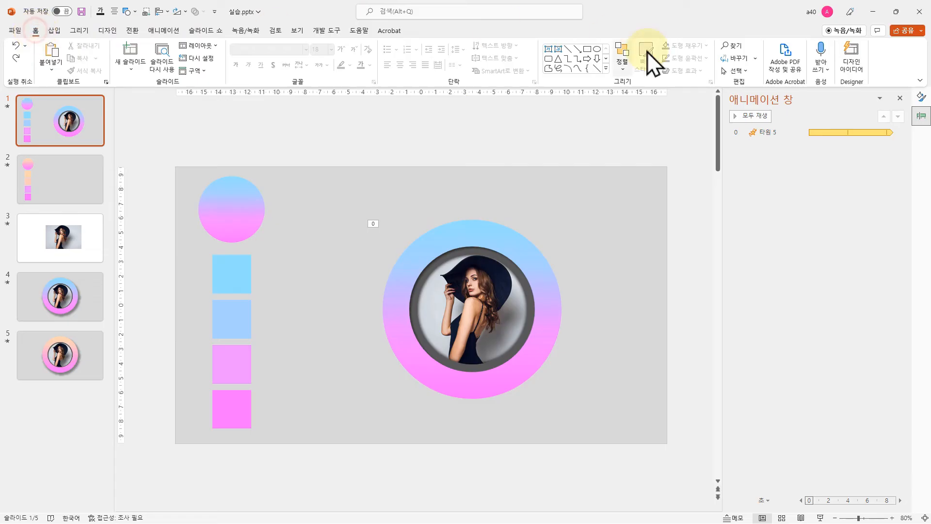
left_click(598, 49)
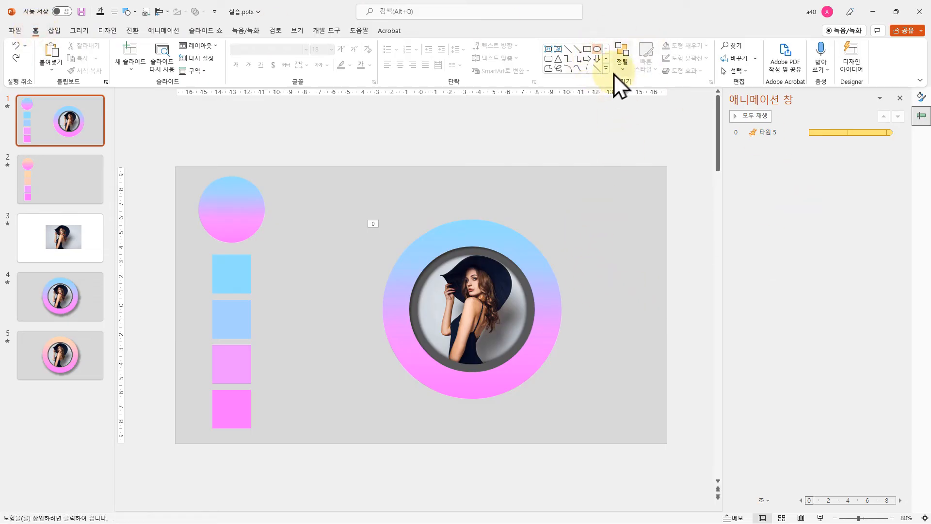
mouse_move(377, 205)
left_mouse_down()
mouse_move(559, 409)
mouse_move(583, 411)
left_mouse_up()
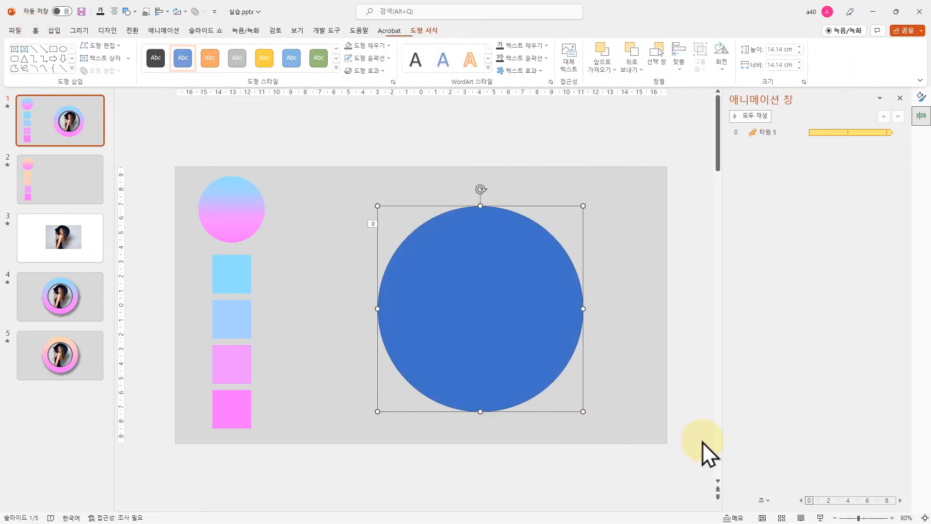
Fill the new circle with black at 41% transparency
left_click(373, 47)
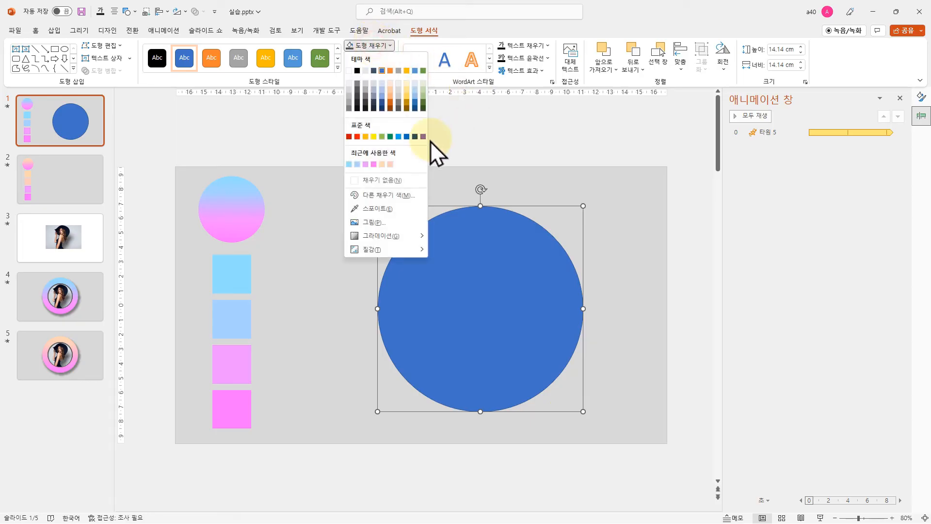
left_click(358, 79)
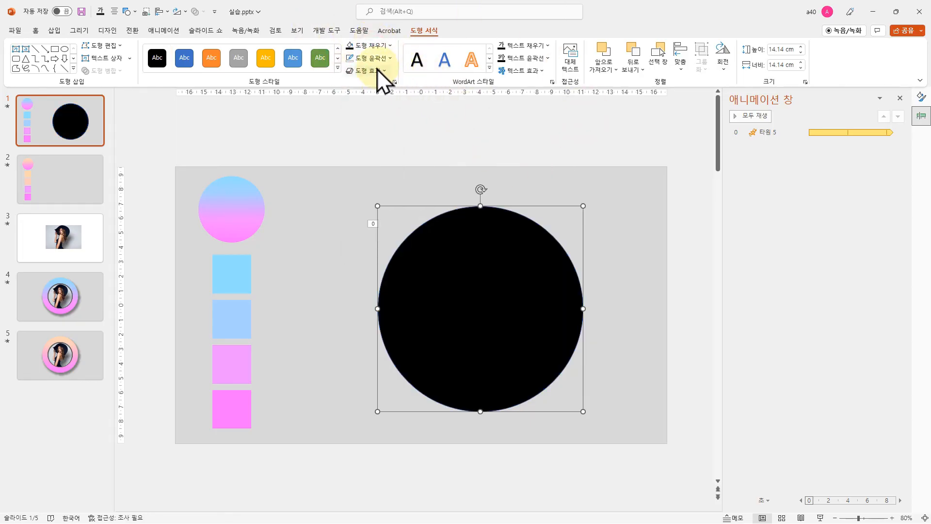
left_click(371, 45)
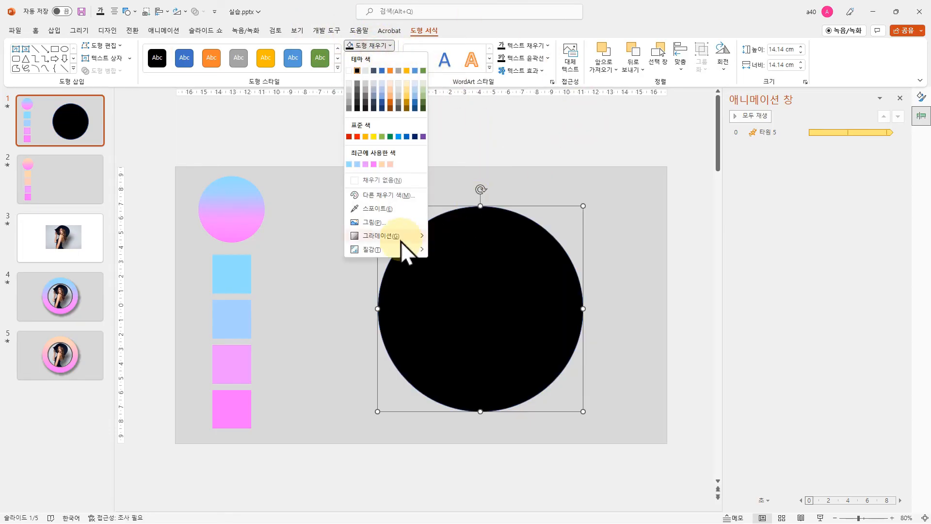
left_click(376, 196)
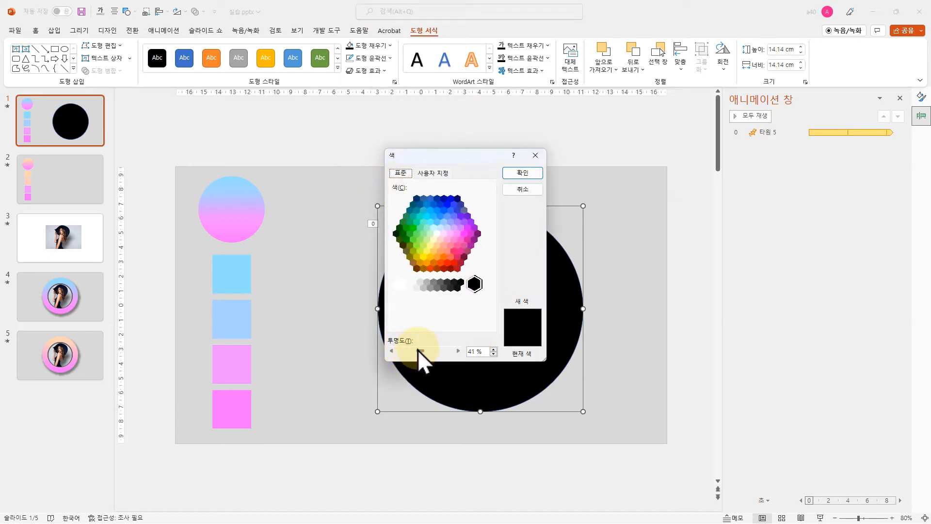
left_click(525, 174)
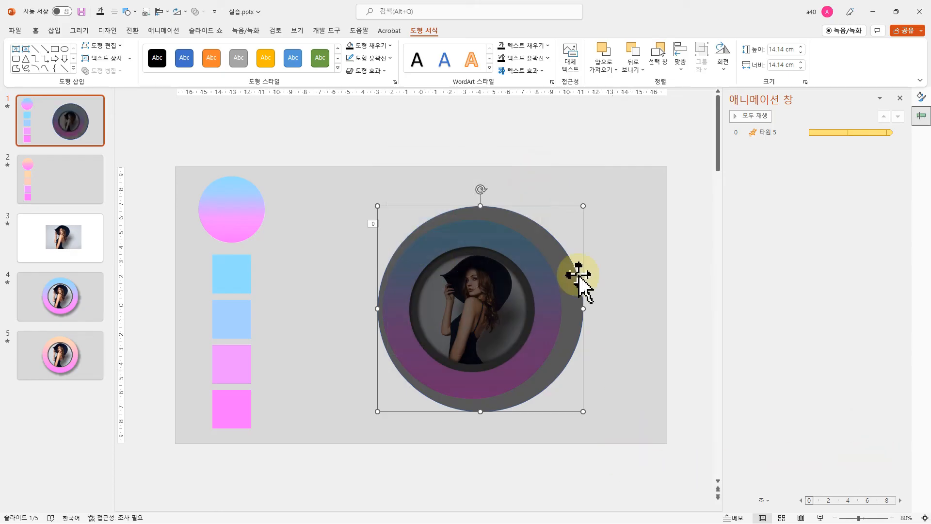
Apply the strongest soft edges preset to the black circle and enlarge it to about 15.67 cm
left_click(370, 71)
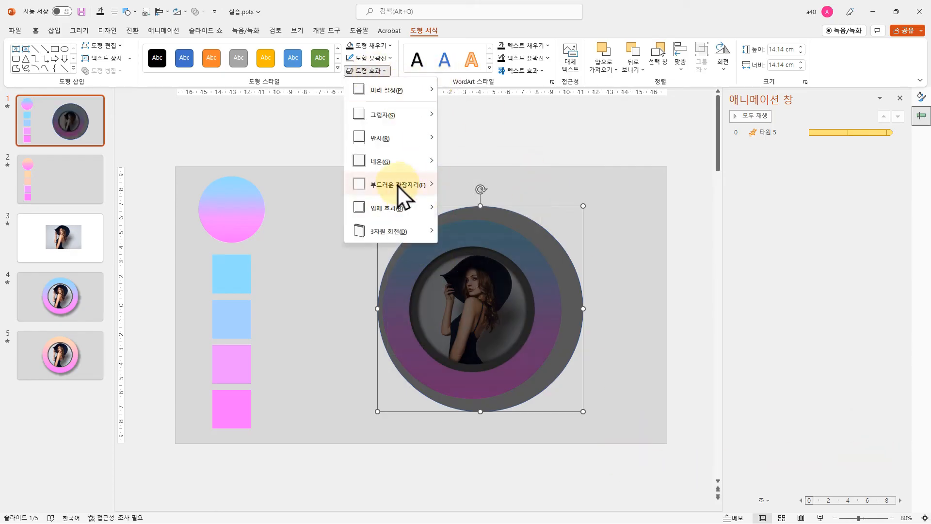
mouse_move(405, 188)
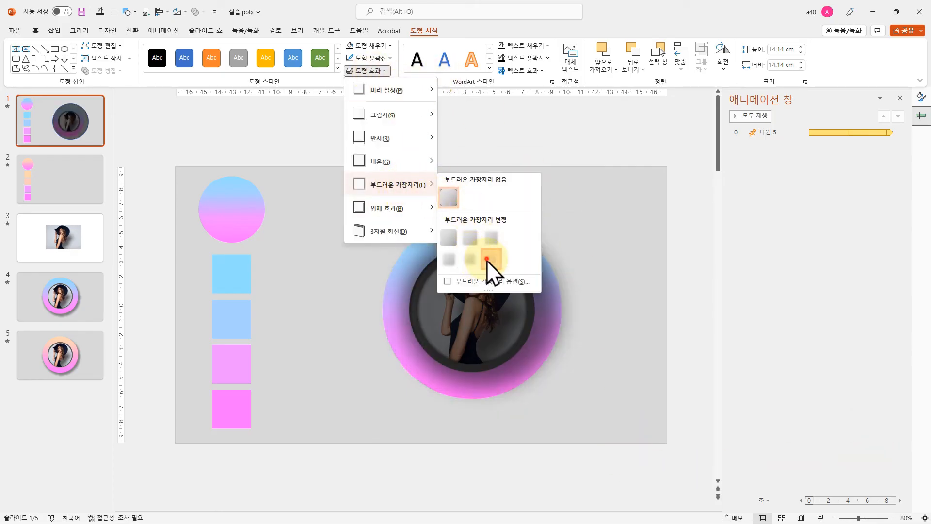
left_click(487, 260)
left_click_drag(583, 412, 605, 433)
Place the blurred circle behind the photo frame as a lower-right drop shadow and check it in the slide show
right_click(569, 382)
left_click(613, 224)
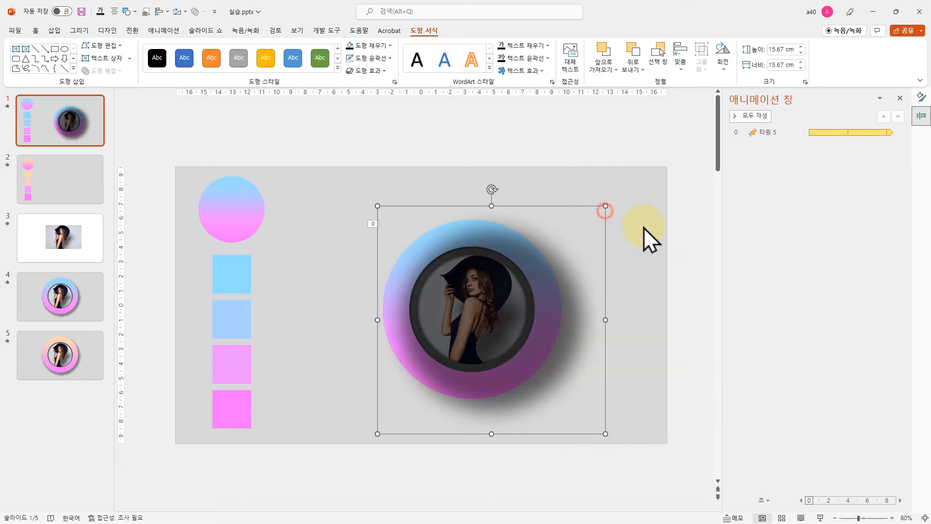
left_click_drag(605, 413, 597, 414)
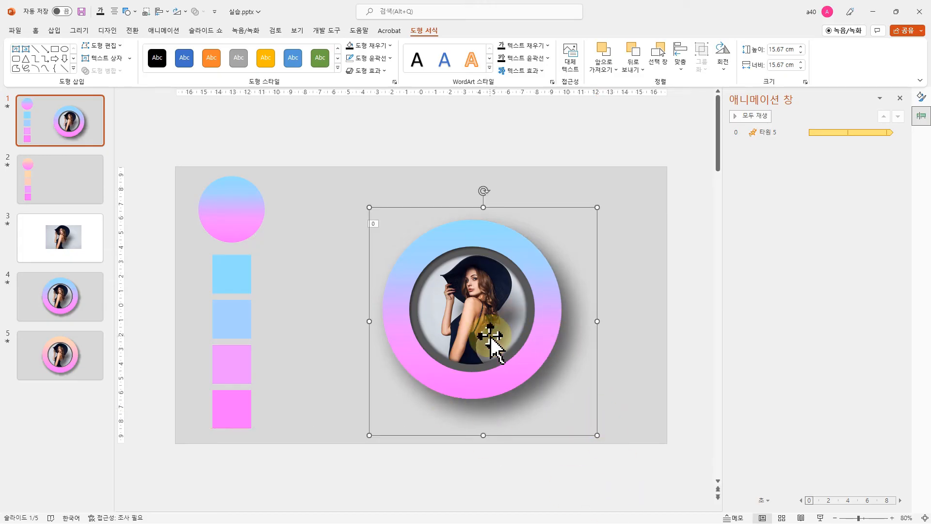
left_click(819, 518)
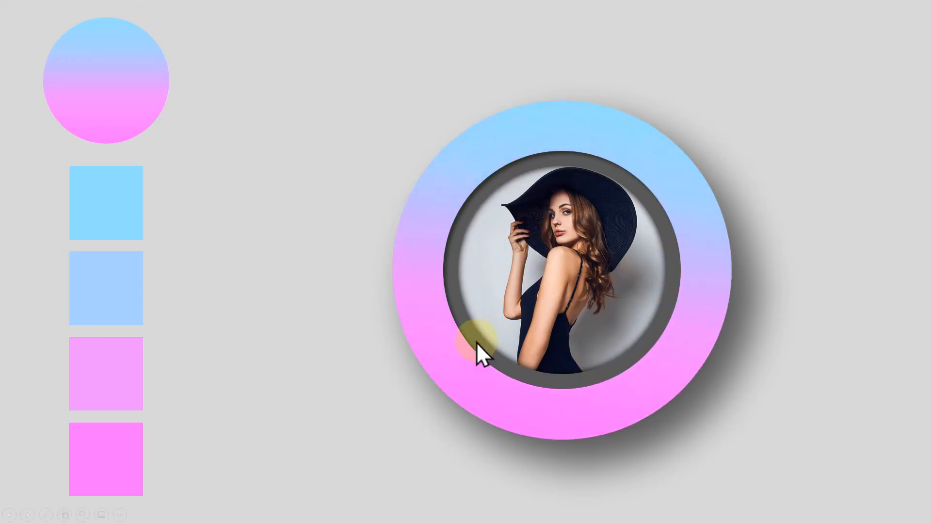
key("Escape")
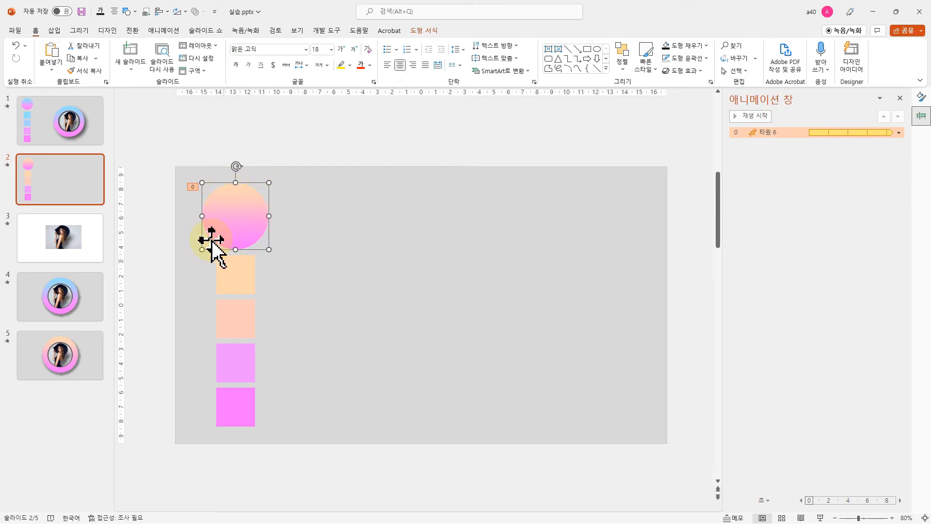
Copy the complete photo frame with its ring and shadow from slide 1 and paste it onto slide 2
left_click(73, 137)
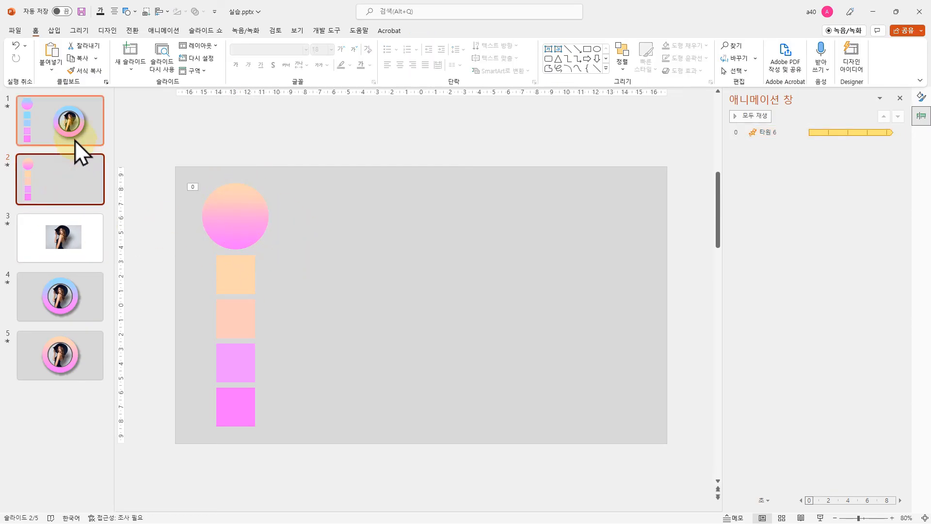
left_click_drag(617, 468, 294, 99)
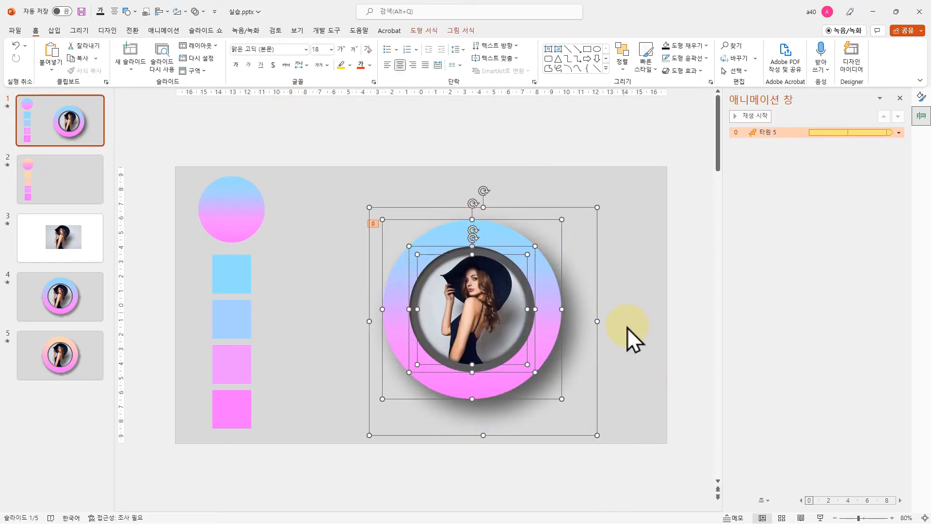
left_click(77, 189)
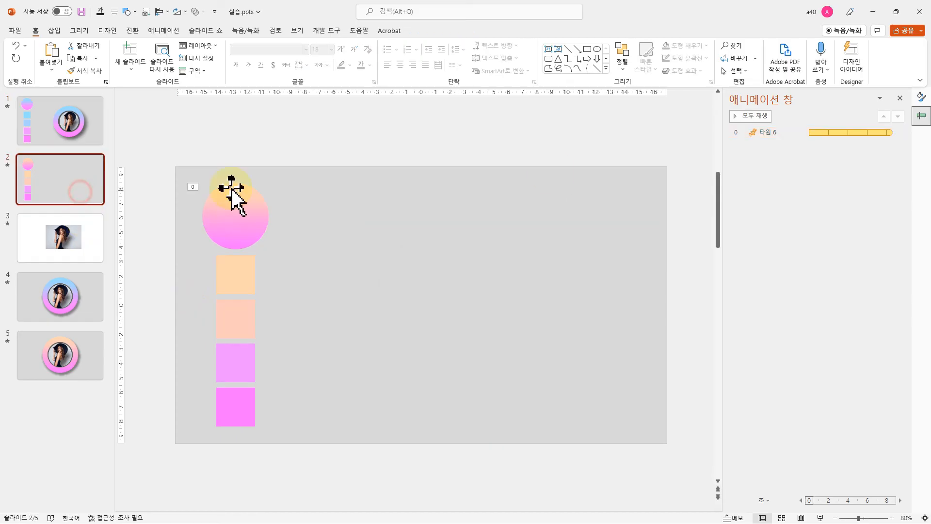
key("ctrl+v")
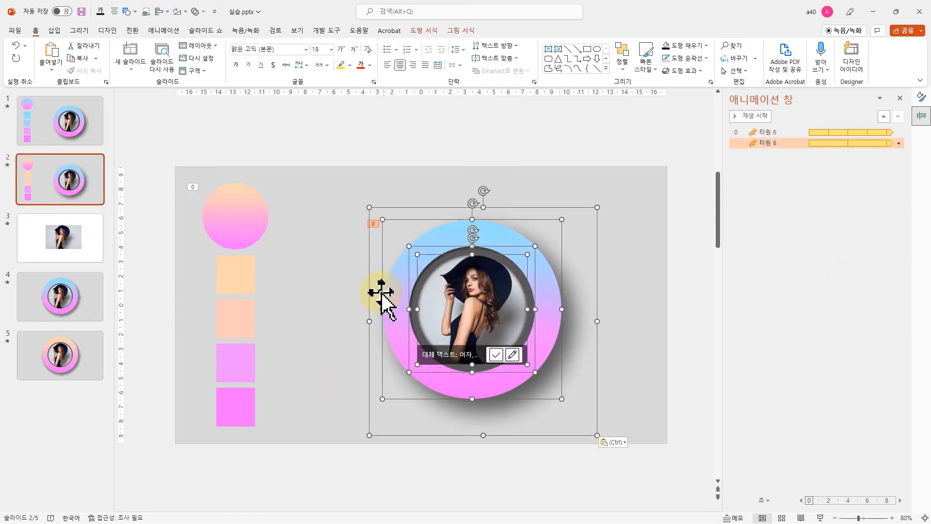
left_click(243, 216)
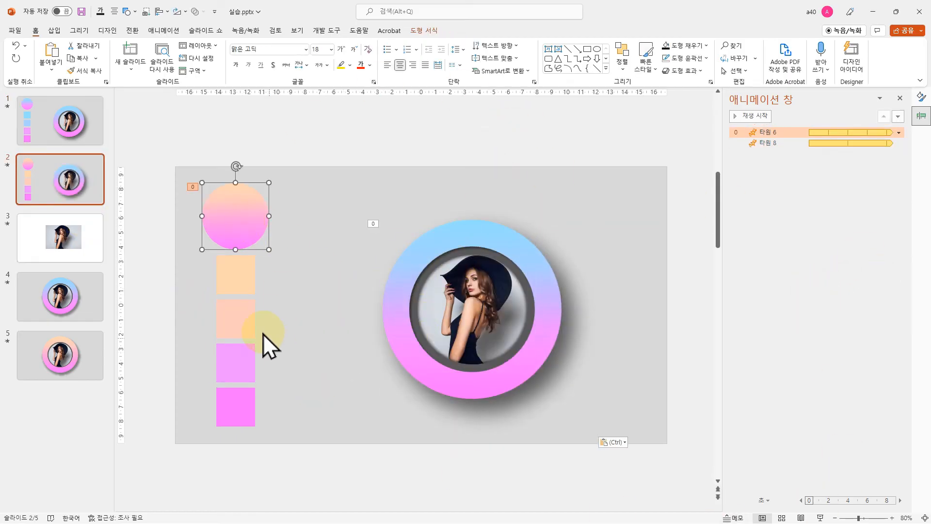
left_click(239, 281)
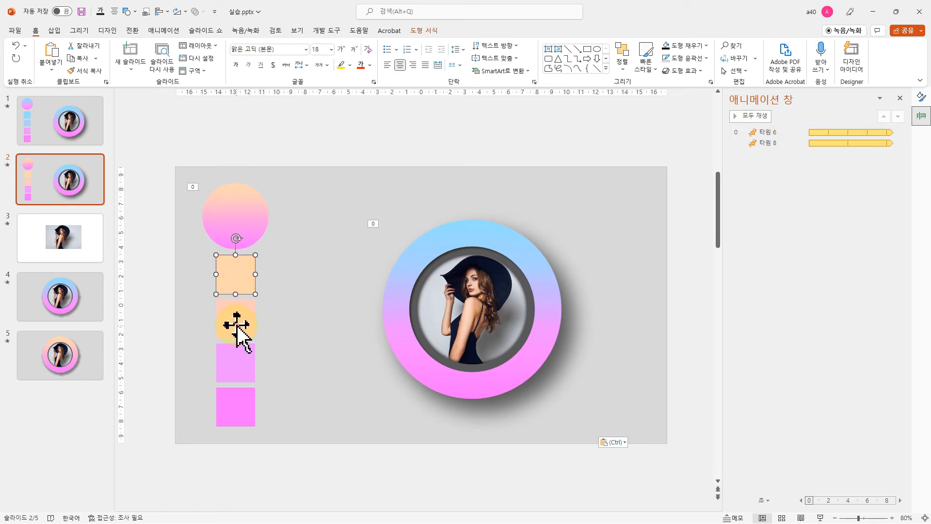
left_click(236, 325)
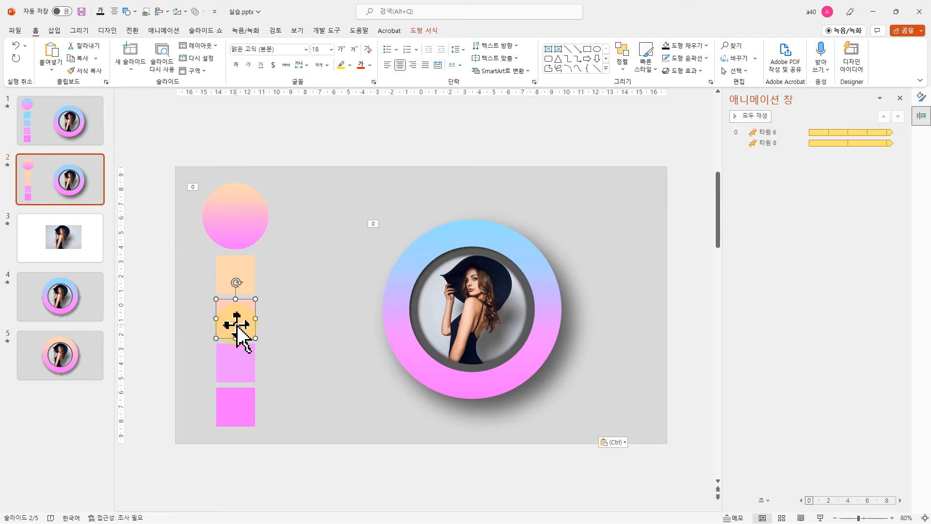
left_click(245, 273)
left_click(240, 323)
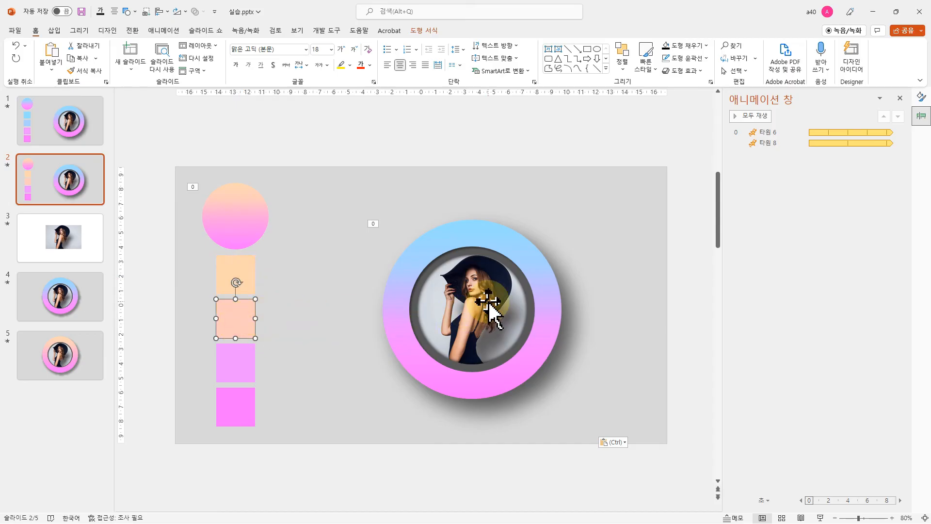
Recolour the pasted ring's 100% gradient stop with the light orange sampled from the first colour square
left_click(480, 226)
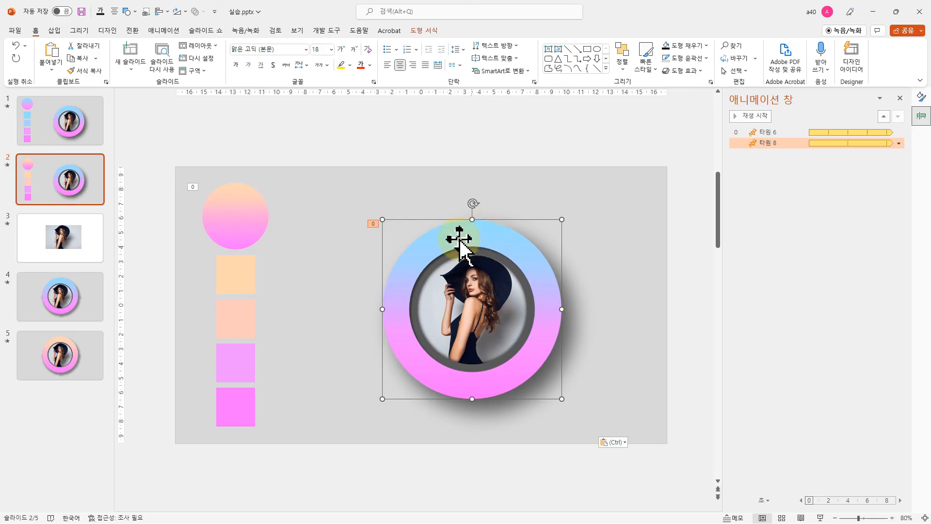
right_click(472, 227)
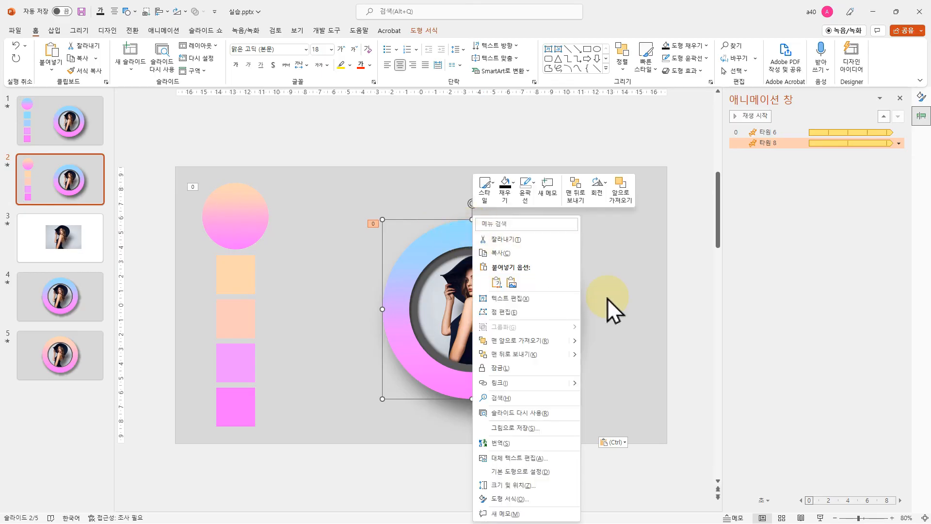
left_click(505, 499)
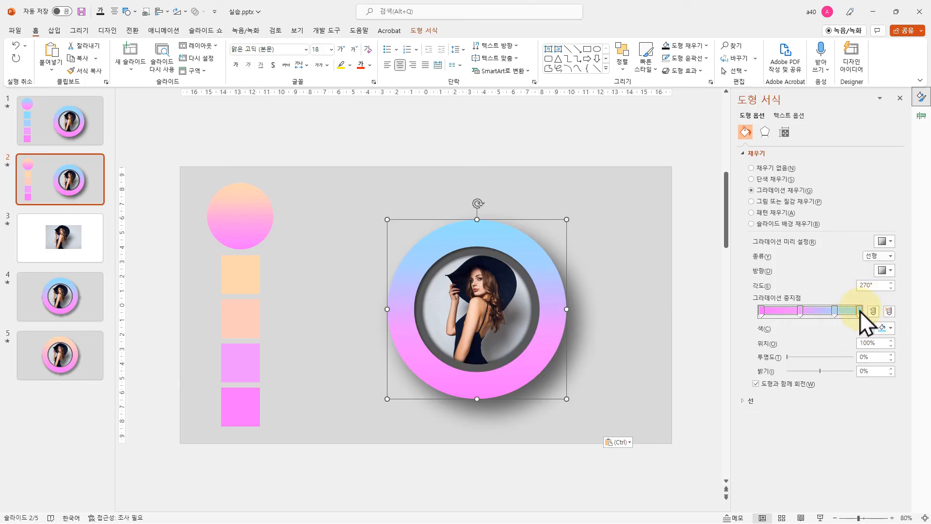
left_click(888, 328)
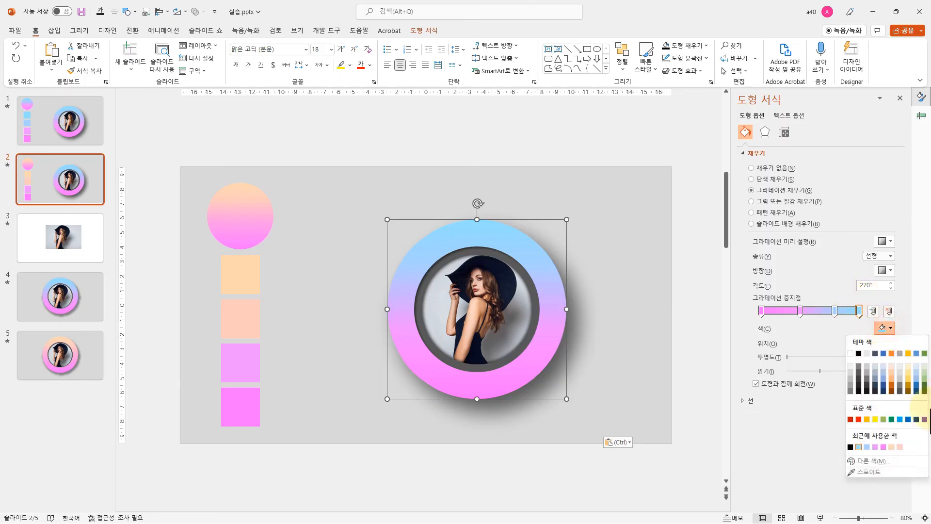
left_click(873, 472)
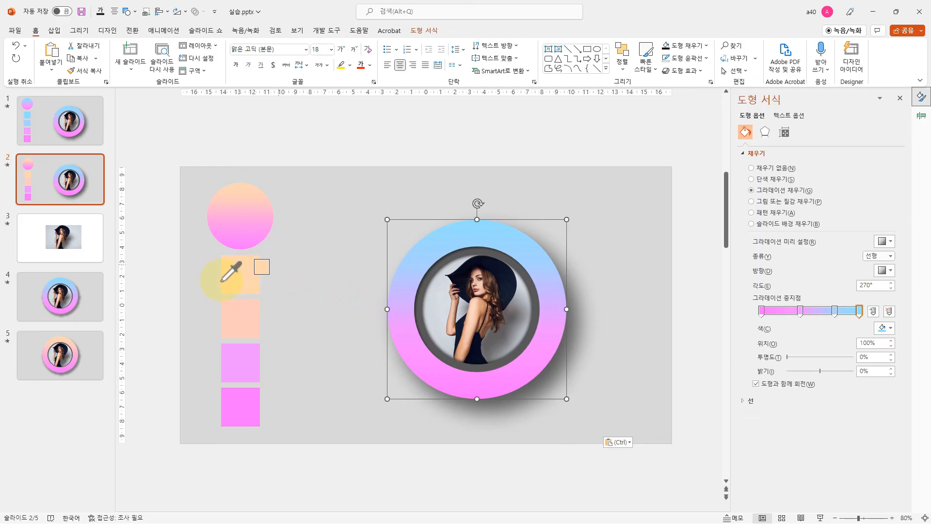
left_click(240, 272)
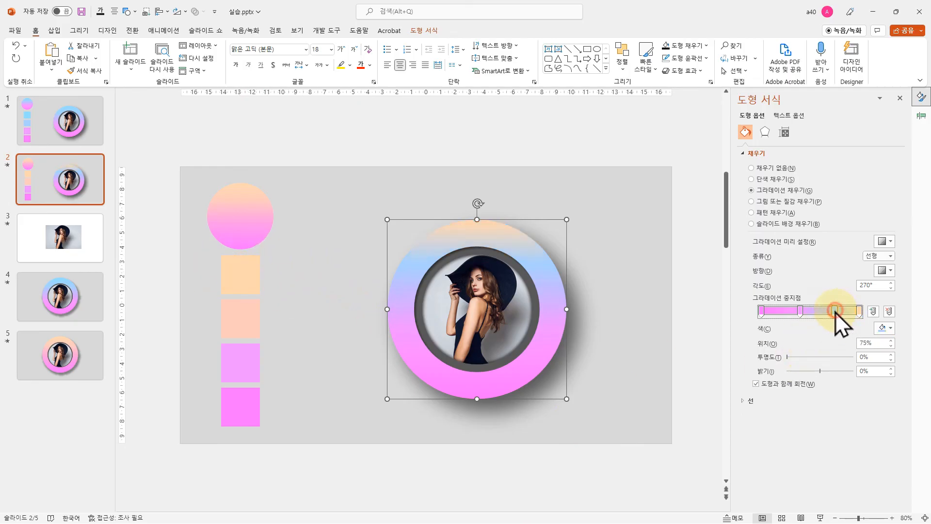
Recolour the ring's 75% gradient stop with the peach sampled from the second colour square and play the slide show from slide 2
left_click(884, 327)
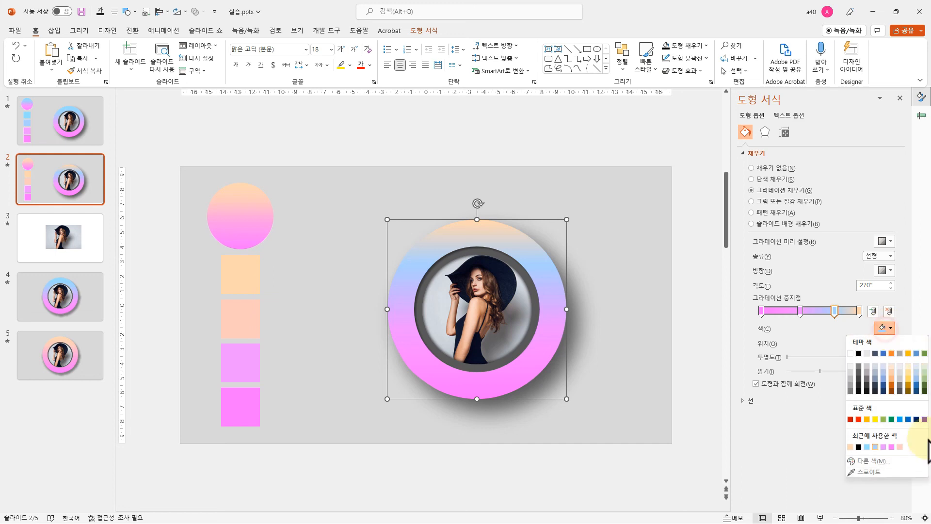
left_click(875, 473)
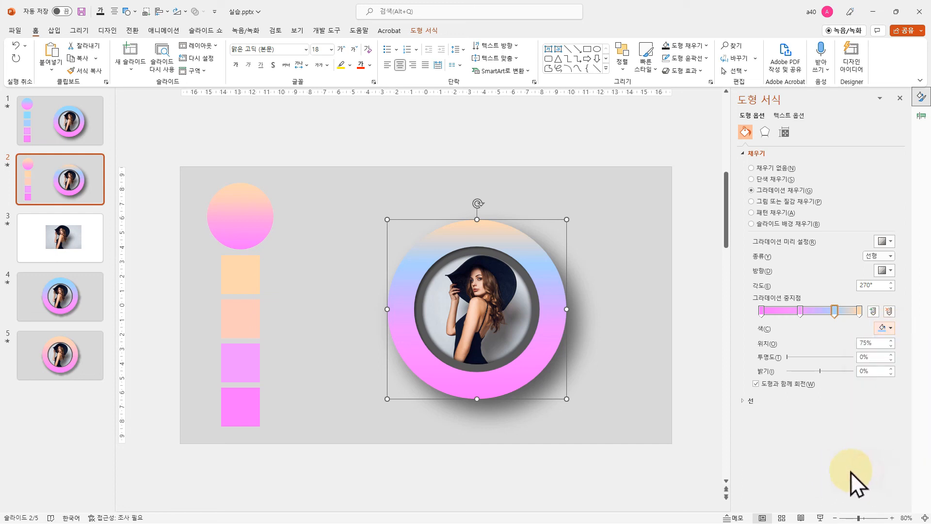
left_click(241, 317)
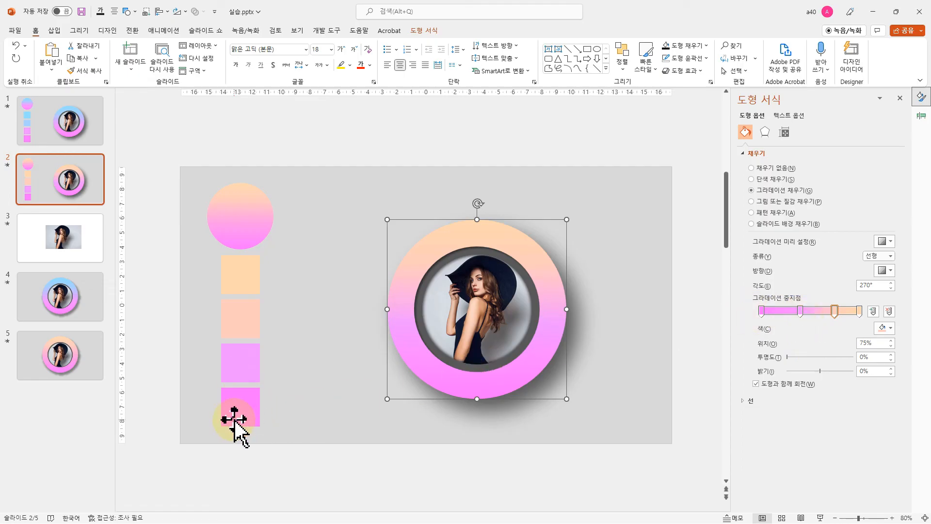
left_click(500, 138)
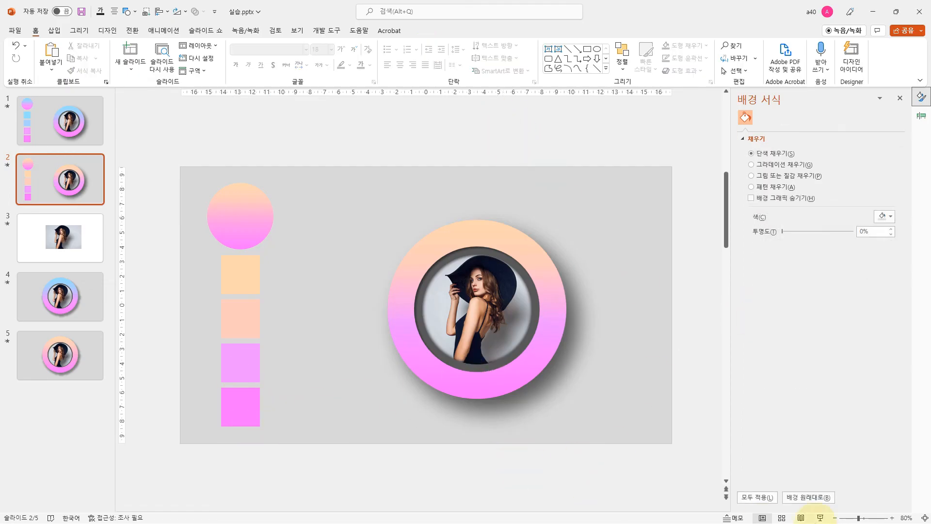
left_click(820, 517)
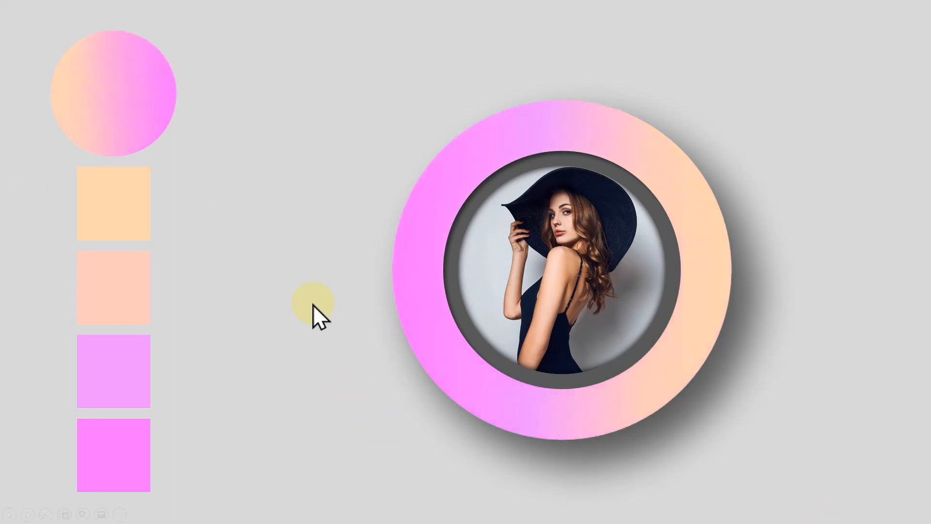